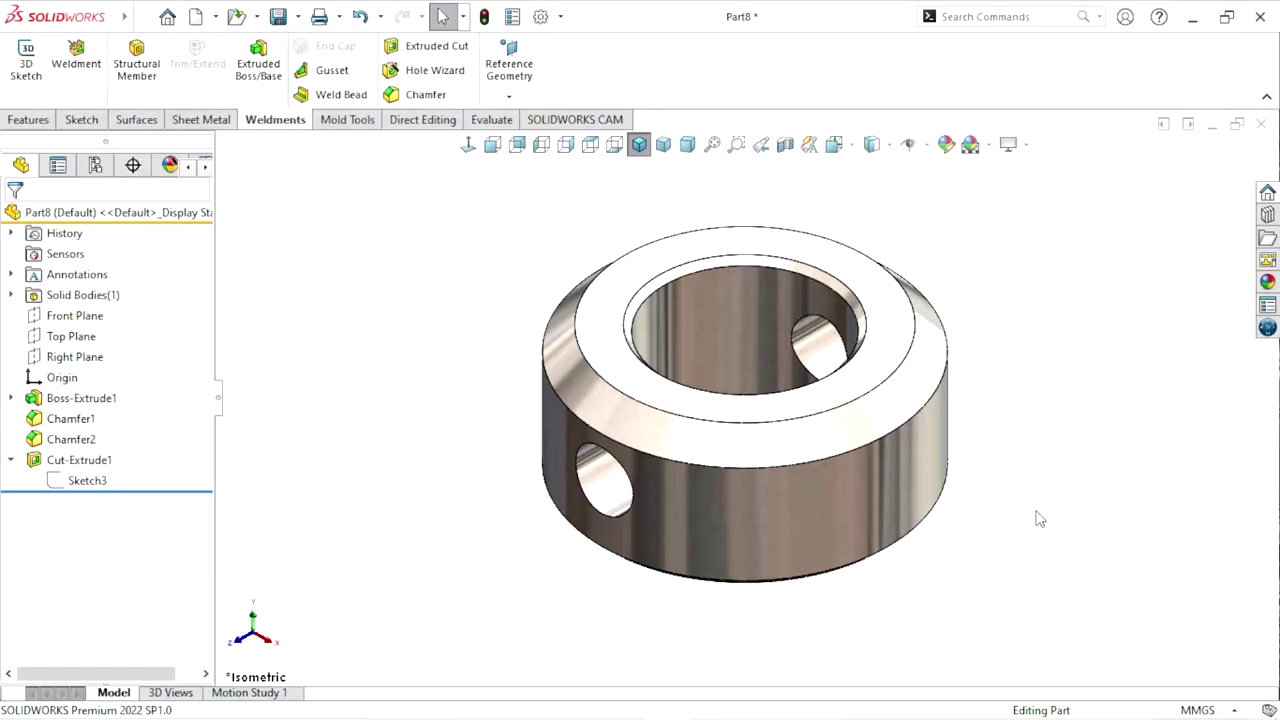
- Orbit and zoom around the finished Part8 collar to inspect its bore and side holes
mouse_move(1016, 320)
middle_mouse_down()
mouse_move(974, 431)
mouse_move(814, 446)
mouse_move(697, 514)
mouse_move(800, 532)
middle_mouse_up()
scroll(800, 532, "up", 3)
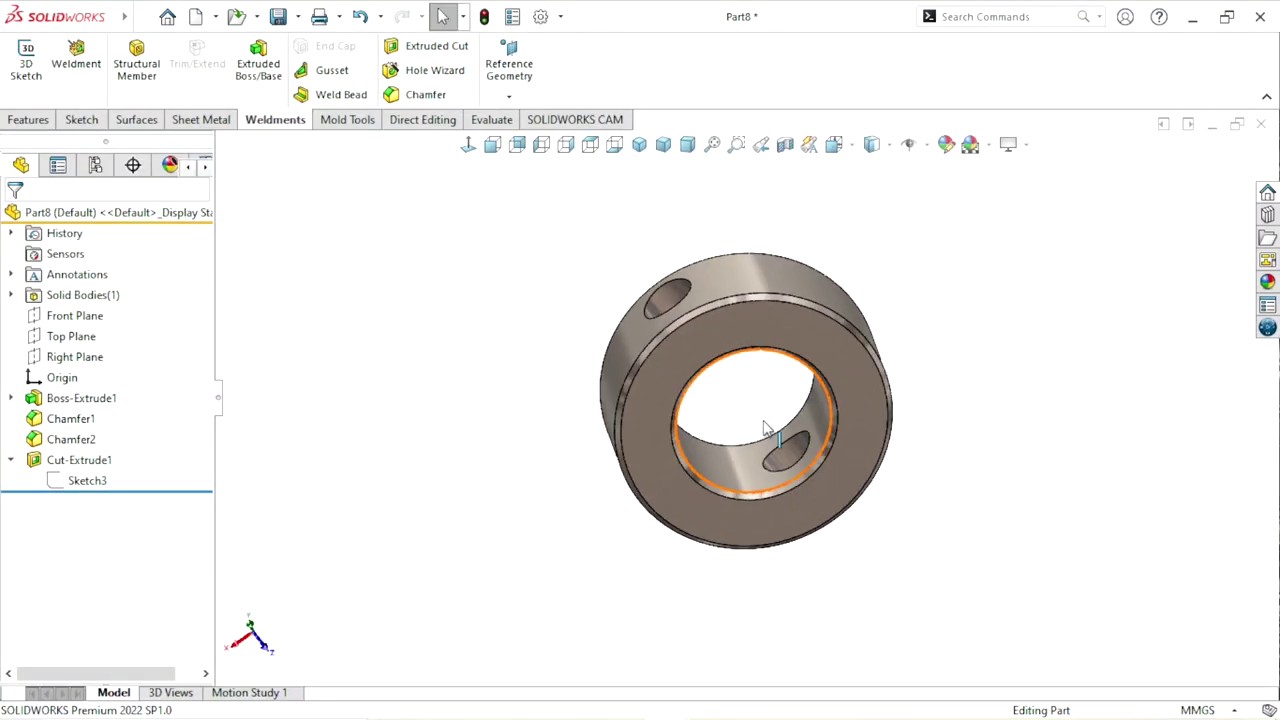
mouse_move(766, 429)
middle_mouse_down()
mouse_move(777, 480)
mouse_move(846, 549)
mouse_move(828, 476)
middle_mouse_up()
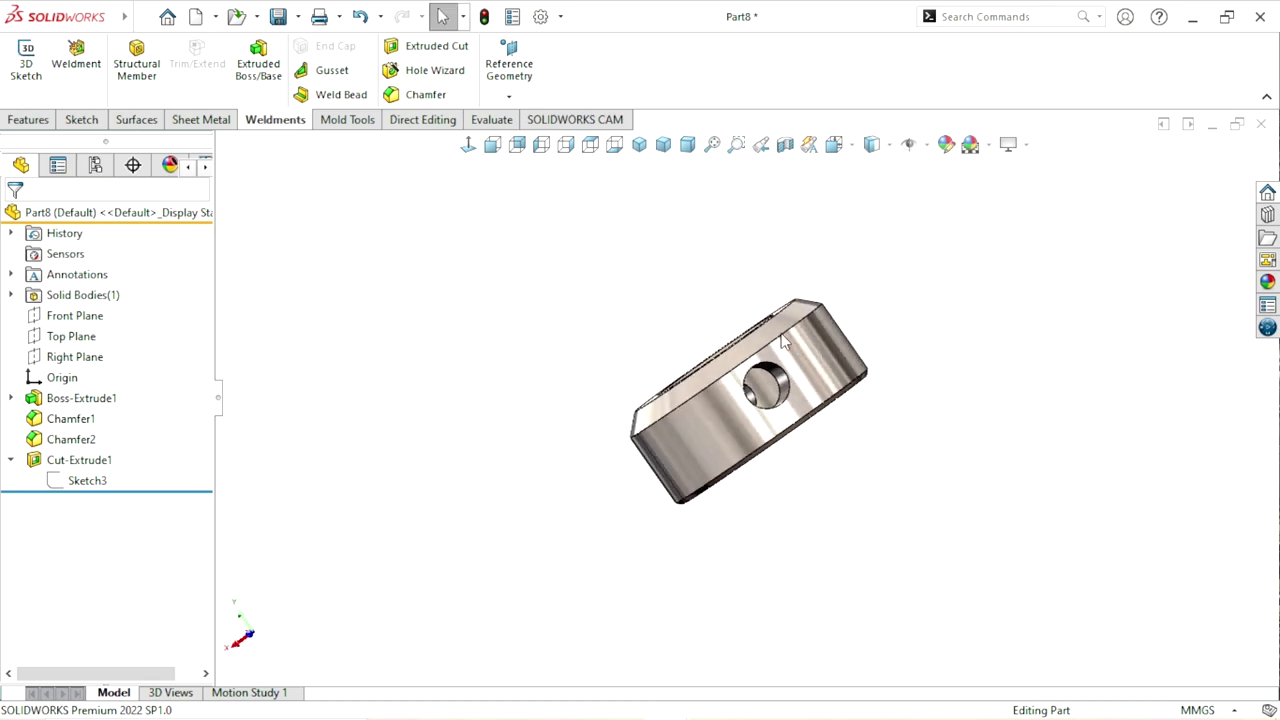
mouse_move(689, 307)
middle_mouse_down()
mouse_move(766, 366)
mouse_move(806, 451)
middle_mouse_up()
scroll(806, 451, "down", 2)
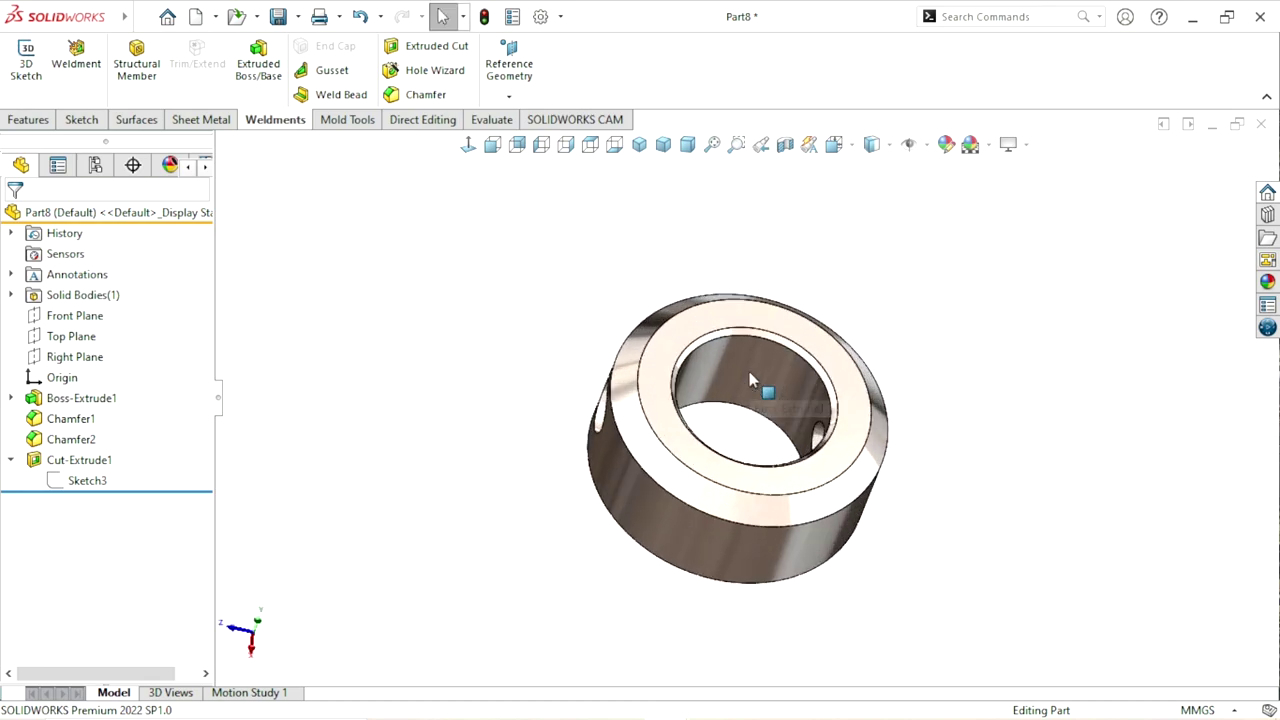
mouse_move(1007, 471)
middle_mouse_down()
mouse_move(1120, 346)
mouse_move(929, 566)
middle_mouse_up()
scroll(846, 497, "up", 2)
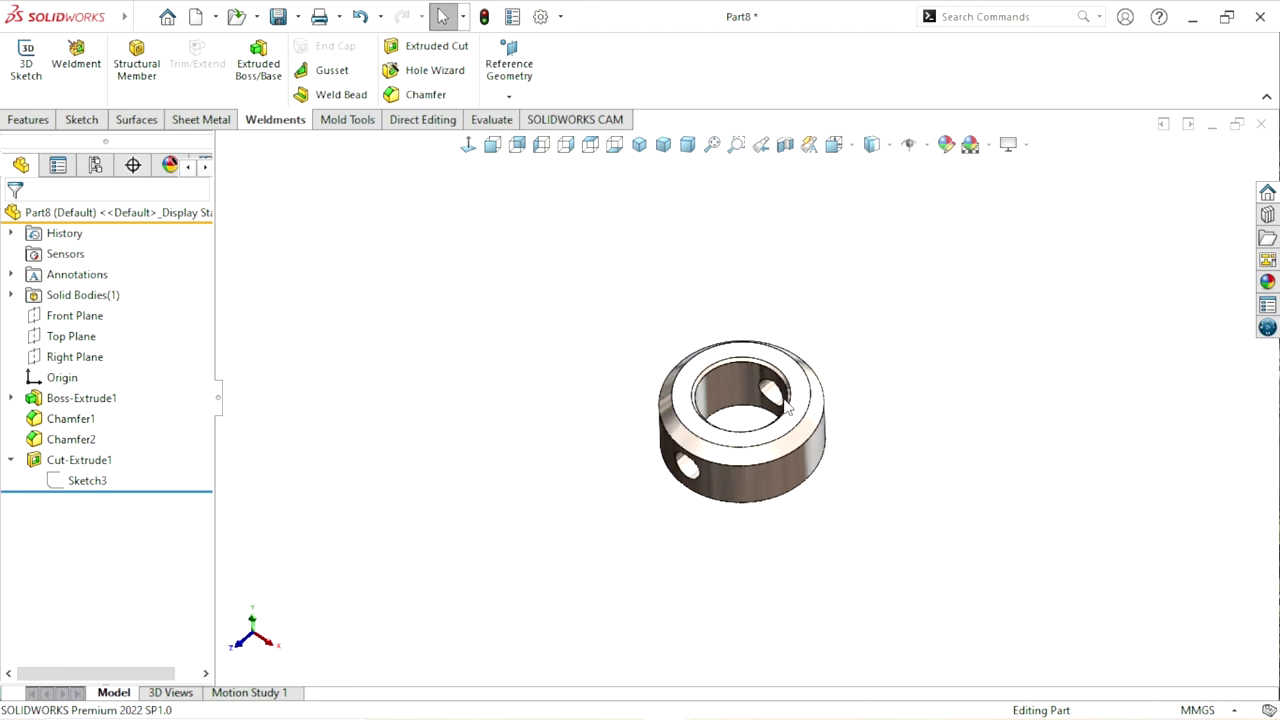
scroll(643, 420, "down", 2)
mouse_move(627, 465)
middle_mouse_down()
mouse_move(837, 506)
mouse_move(760, 346)
mouse_move(949, 451)
mouse_move(929, 529)
mouse_move(1037, 534)
mouse_move(843, 556)
mouse_move(700, 455)
middle_mouse_up()
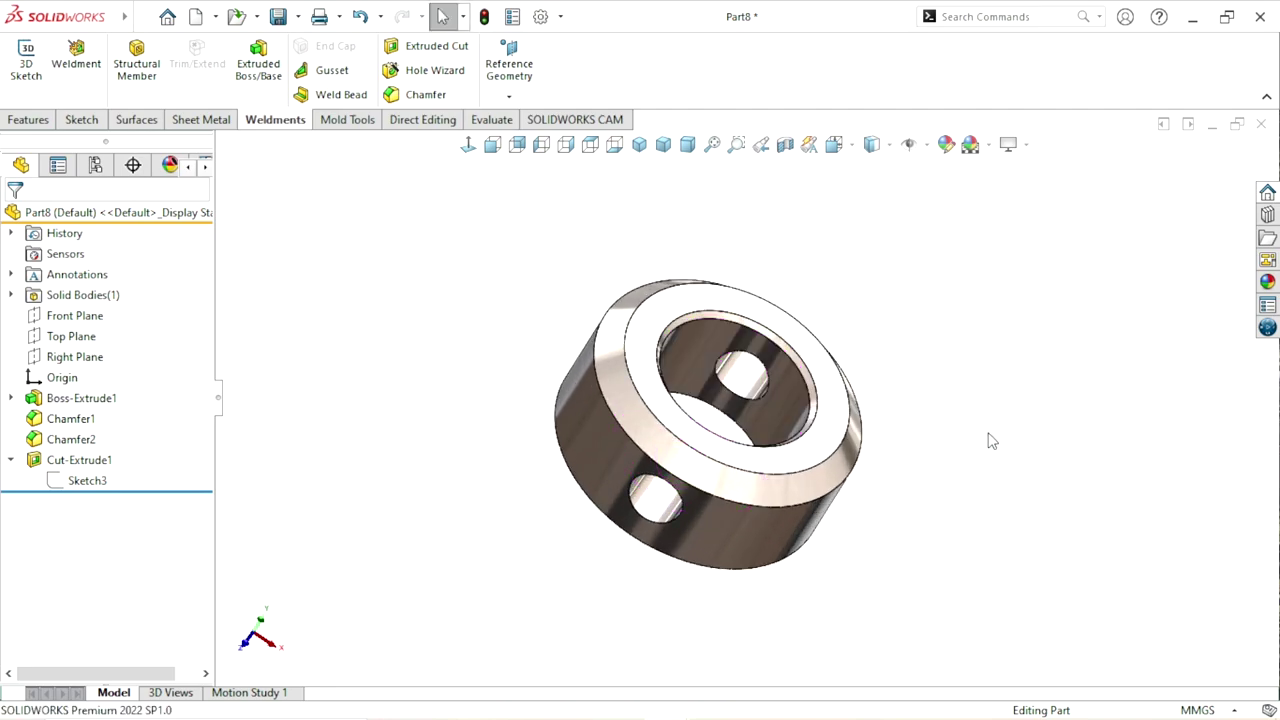
middle_click_drag(989, 440, 848, 556)
mouse_move(977, 479)
middle_mouse_down()
mouse_move(903, 543)
mouse_move(817, 557)
mouse_move(843, 563)
mouse_move(688, 395)
middle_mouse_up()
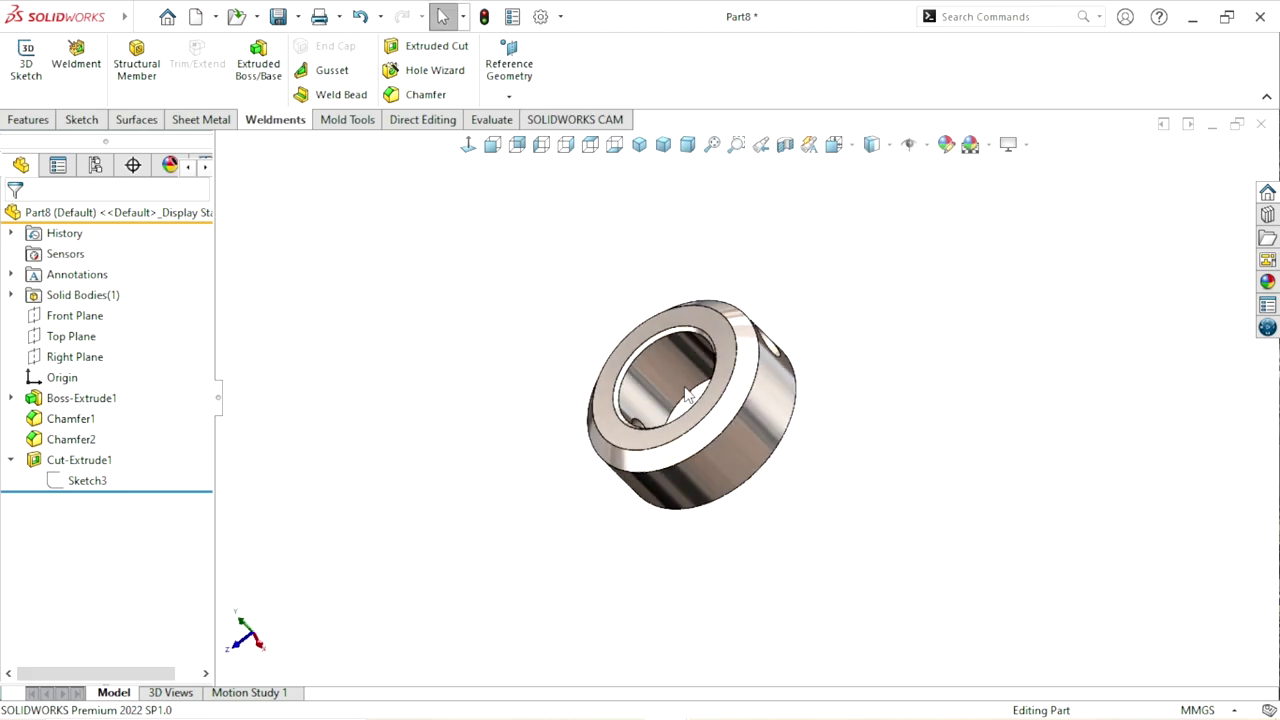
scroll(688, 395, "down", 3)
mouse_move(410, 471)
middle_mouse_down()
mouse_move(514, 428)
mouse_move(1017, 449)
middle_mouse_up()
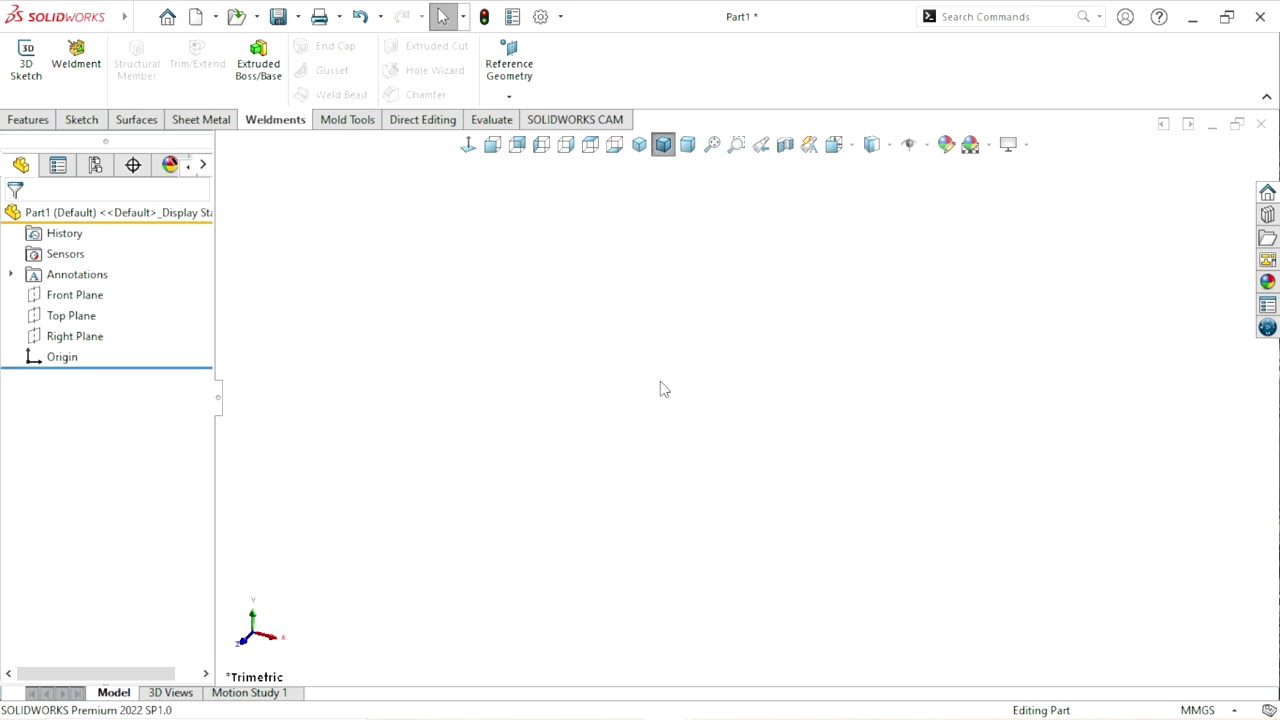
- On the Top Plane, sketch an outer circle and a smaller inner circle, both centred on the origin
left_click(62, 315)
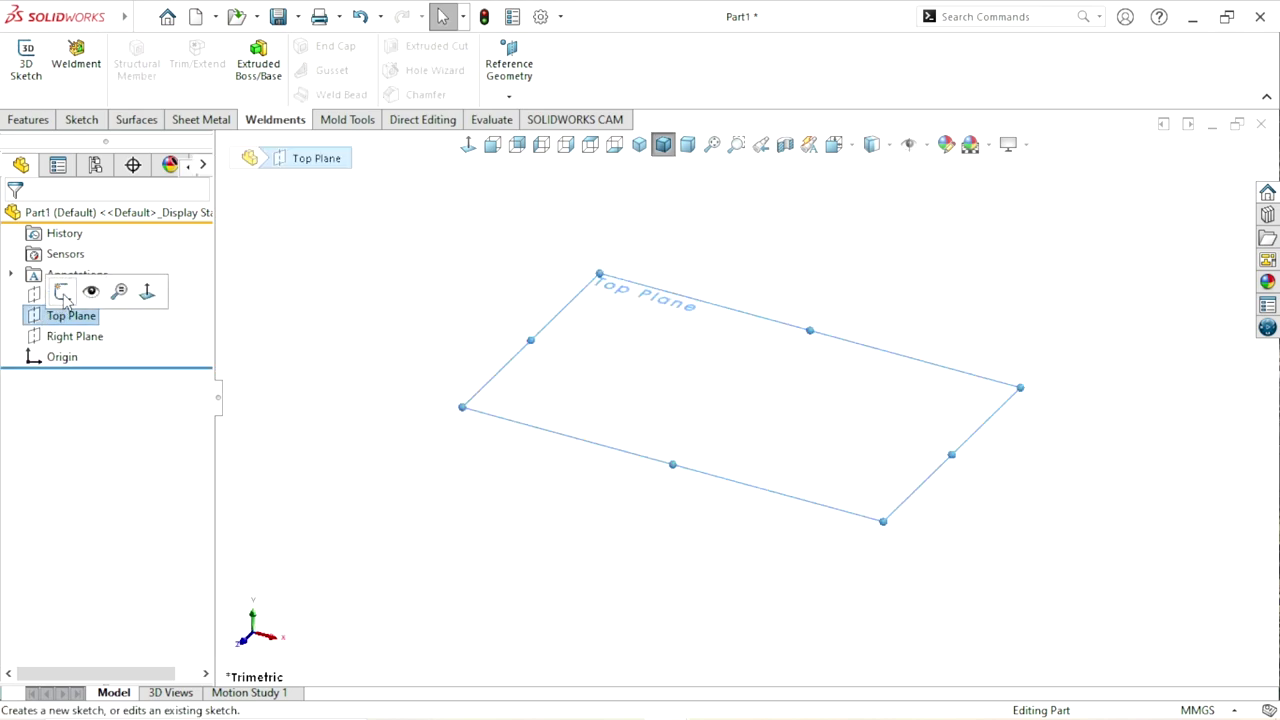
left_click(62, 292)
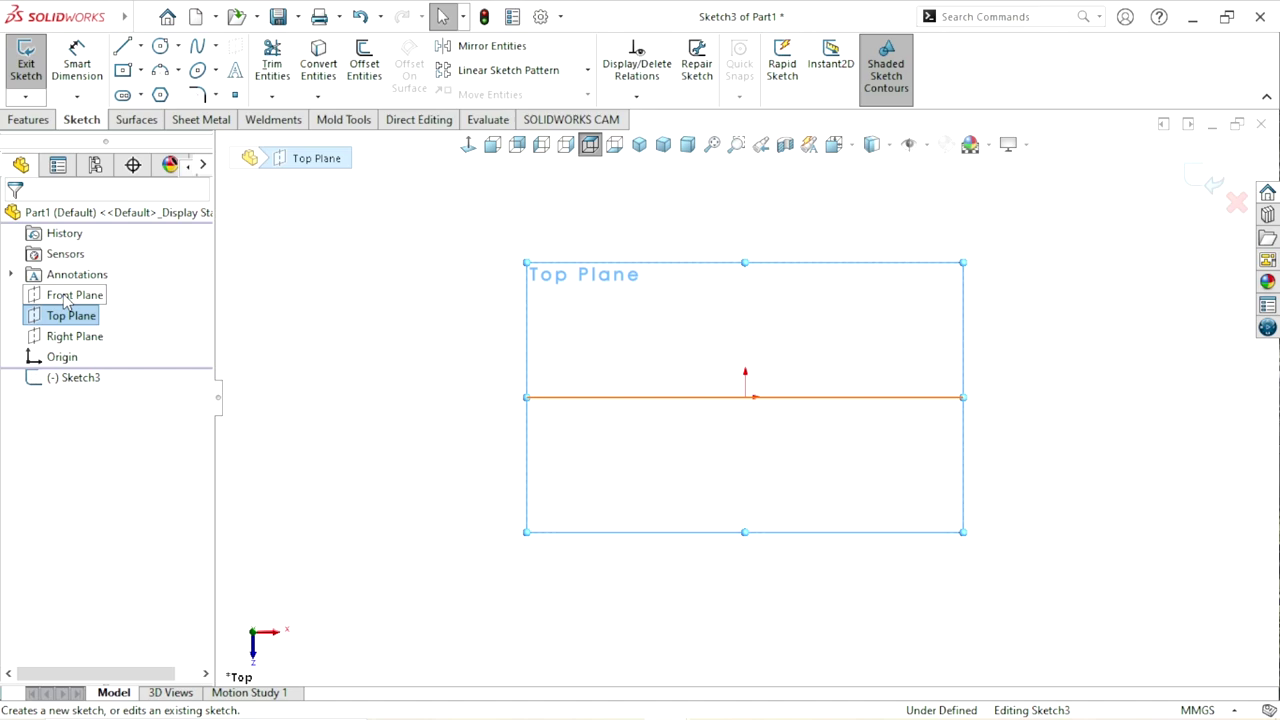
left_click(159, 48)
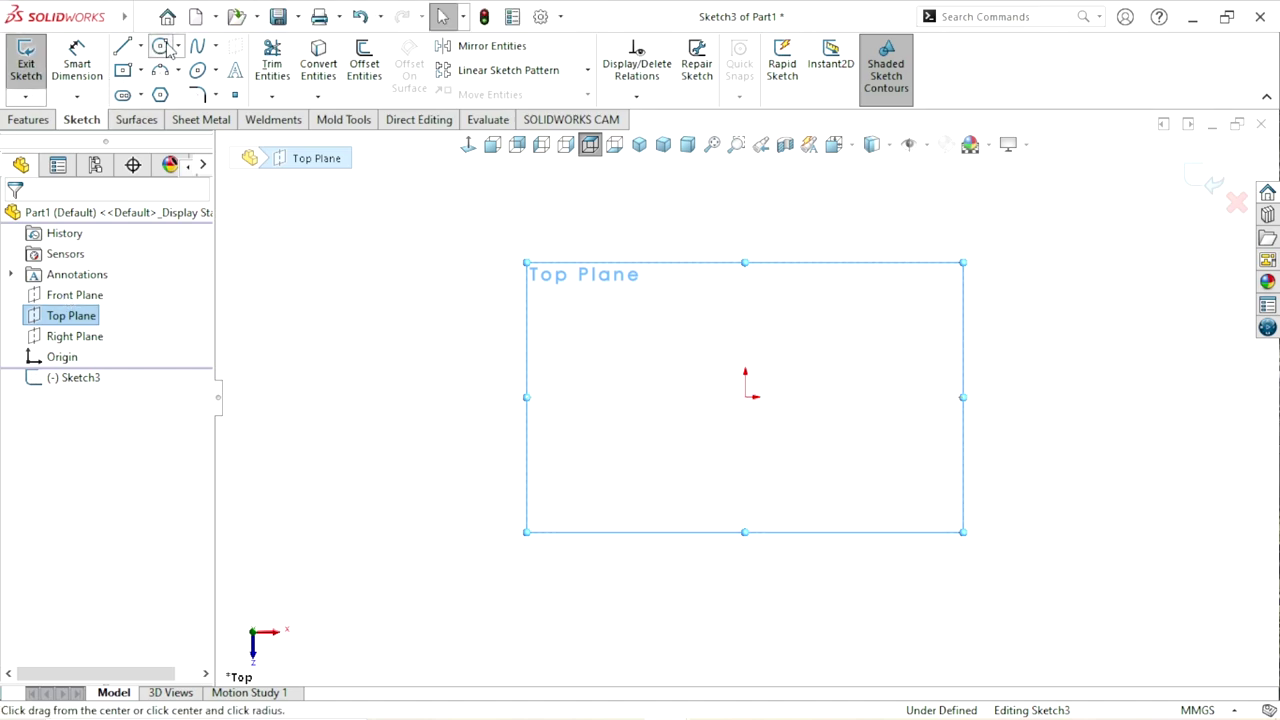
left_click(750, 396)
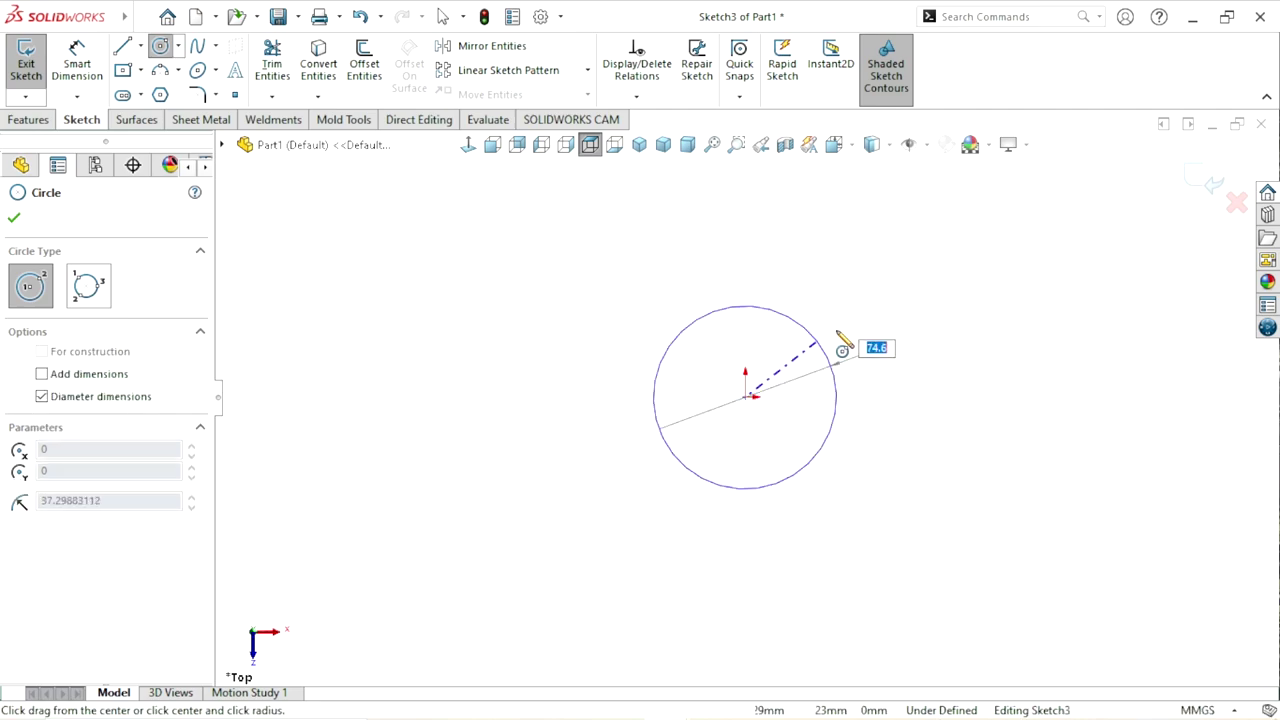
left_click(882, 304)
left_click(745, 397)
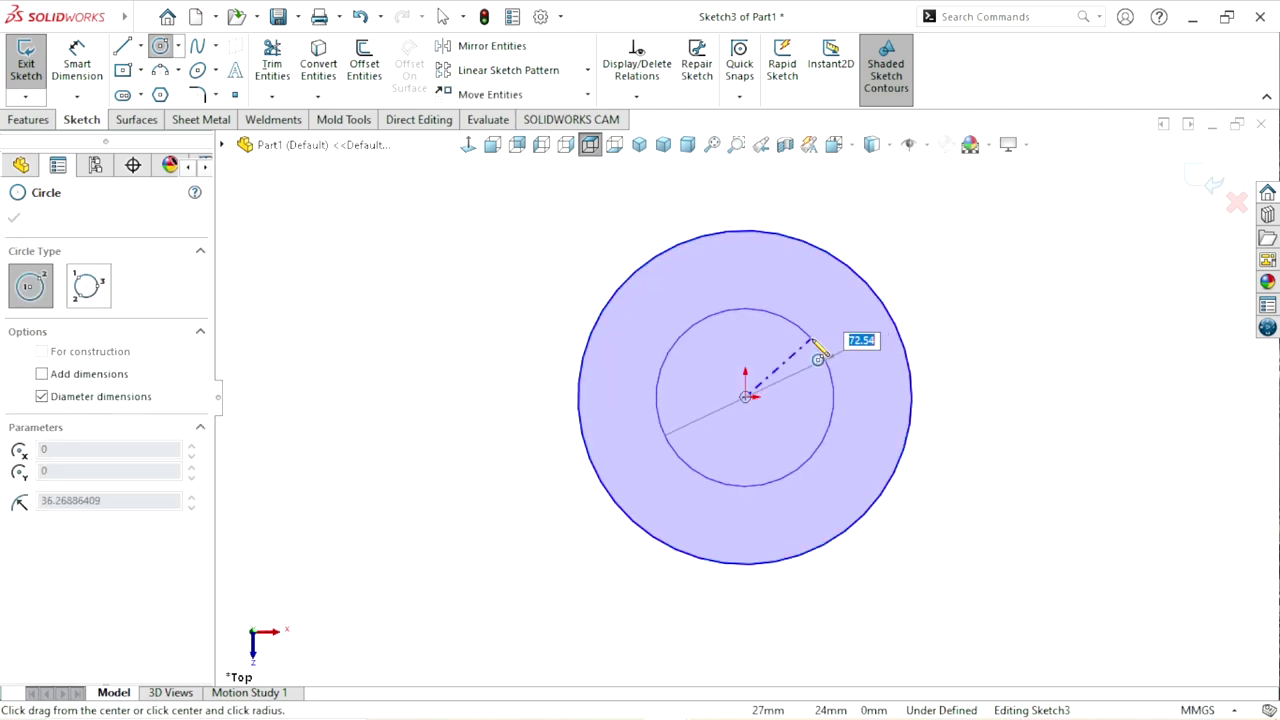
left_click(820, 349)
left_click(12, 221)
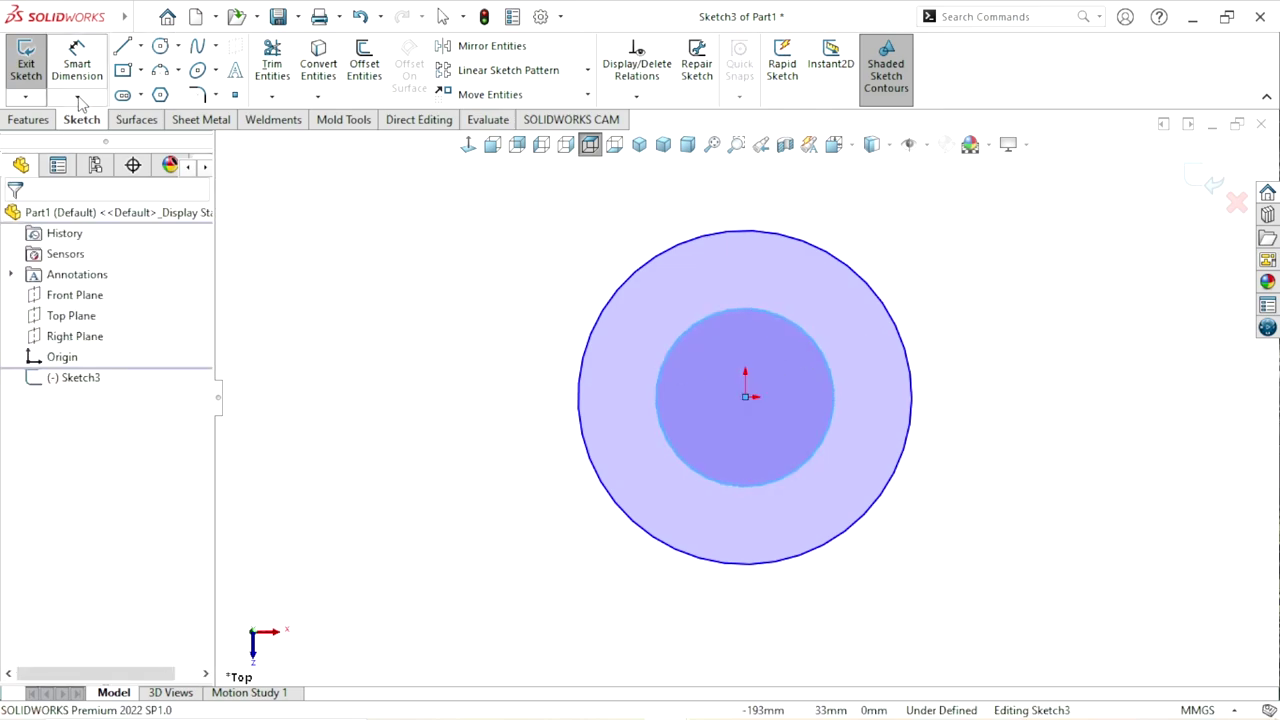
left_click(77, 63)
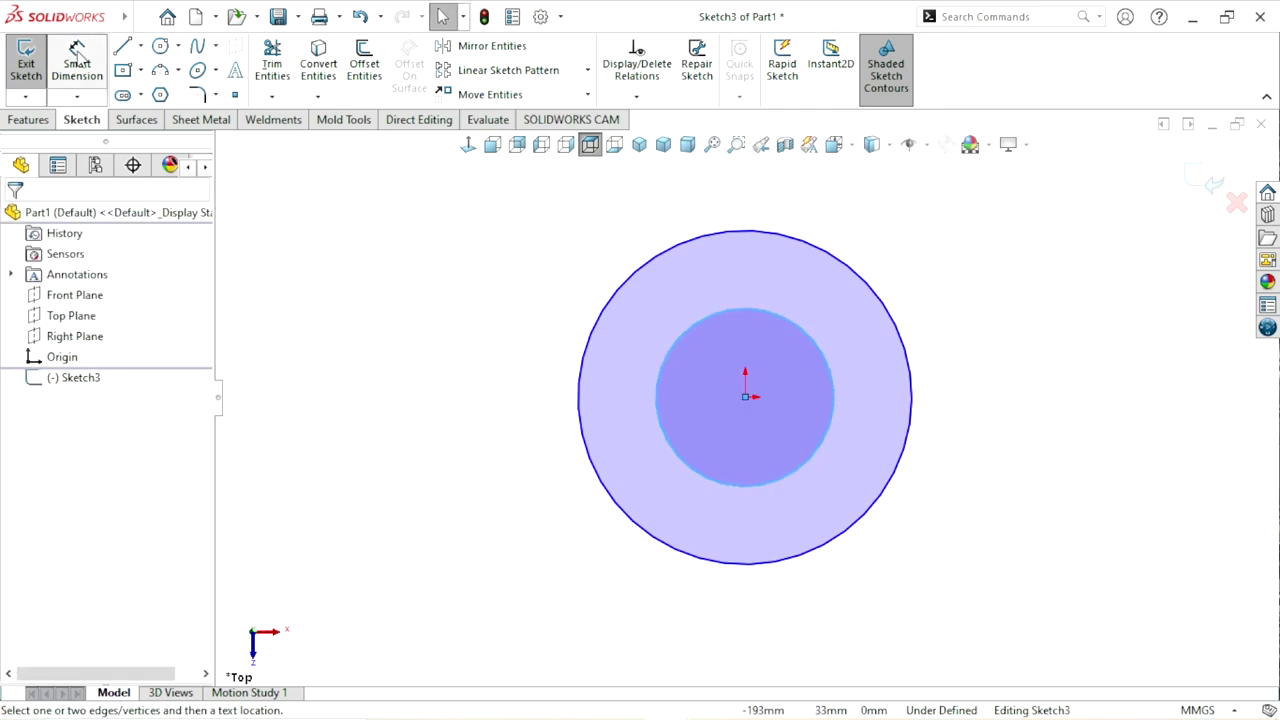
- Dimension the outer circle to Ø25 mm and the inner circle to Ø14 mm
left_click(912, 395)
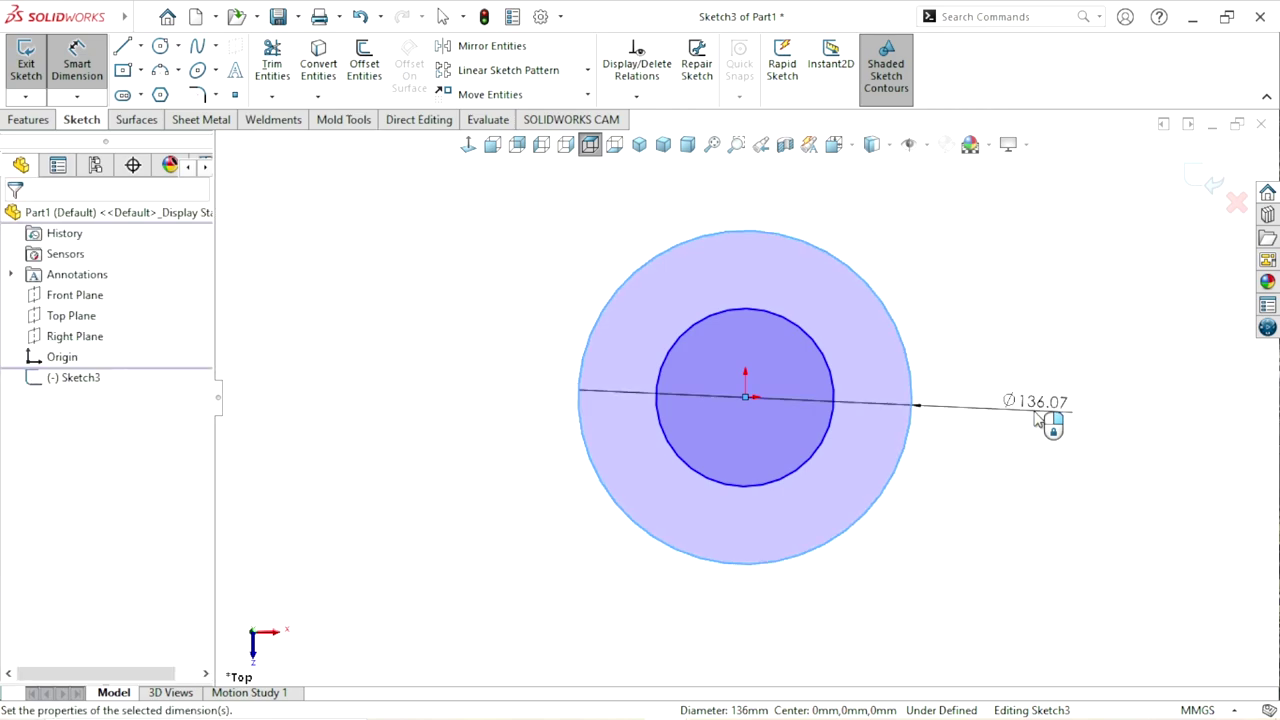
left_click(1038, 420)
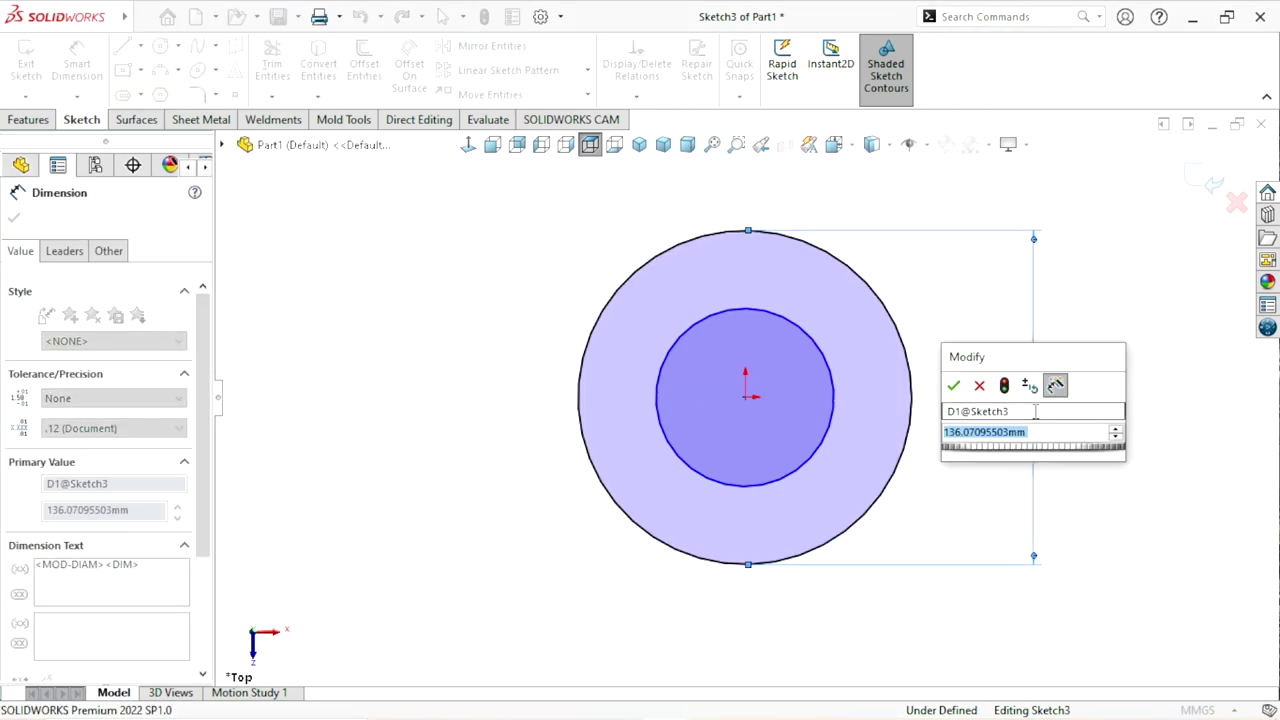
type("25")
key("Return")
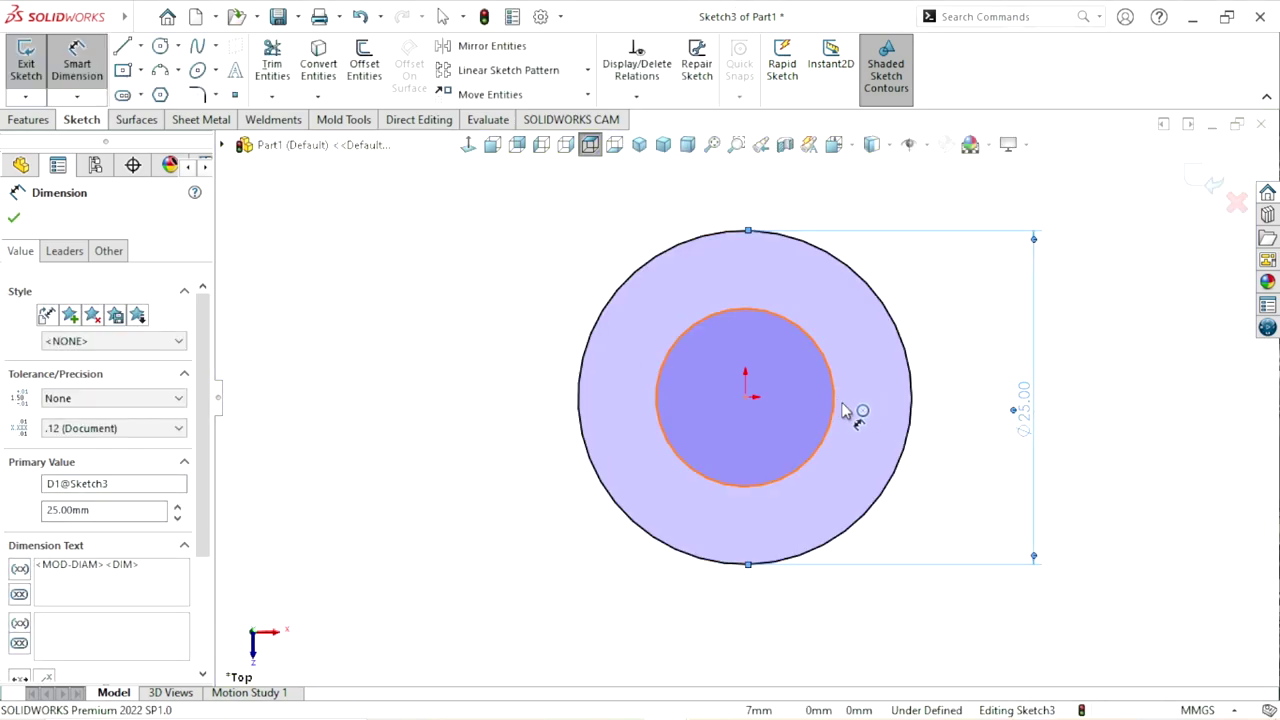
left_click(845, 410)
left_click(962, 400)
left_click(962, 402)
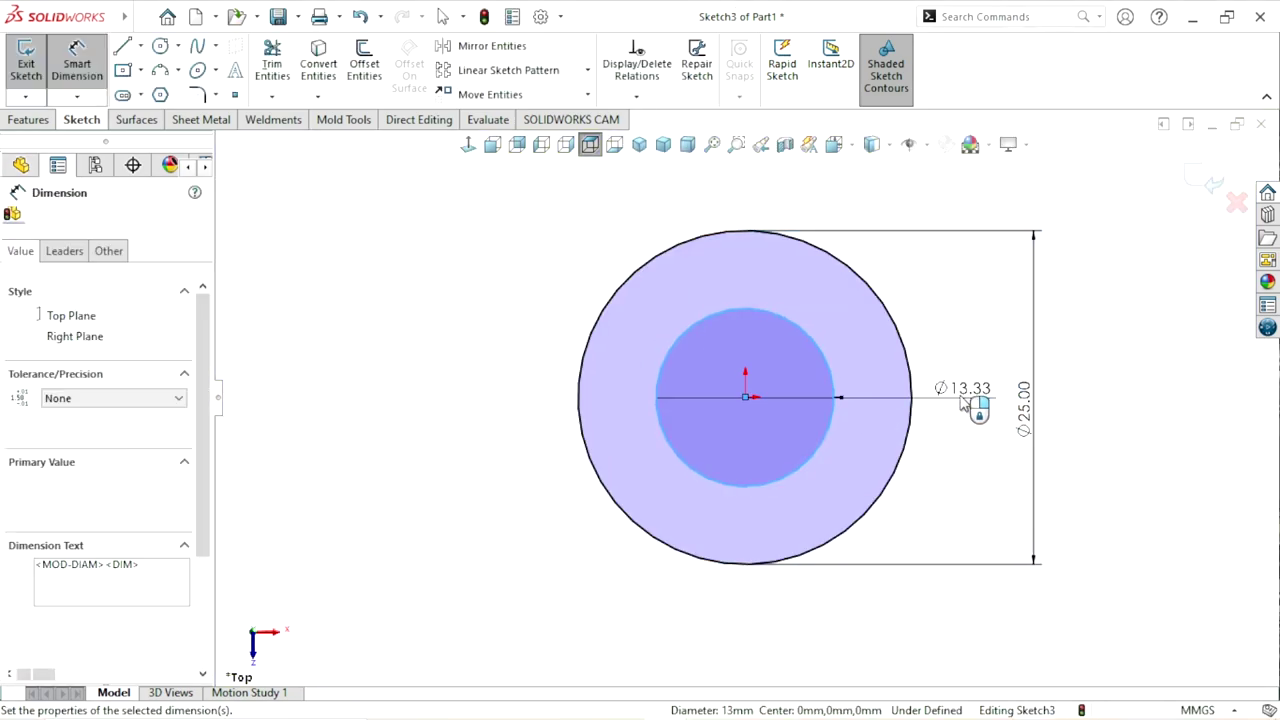
type("14")
key("Return")
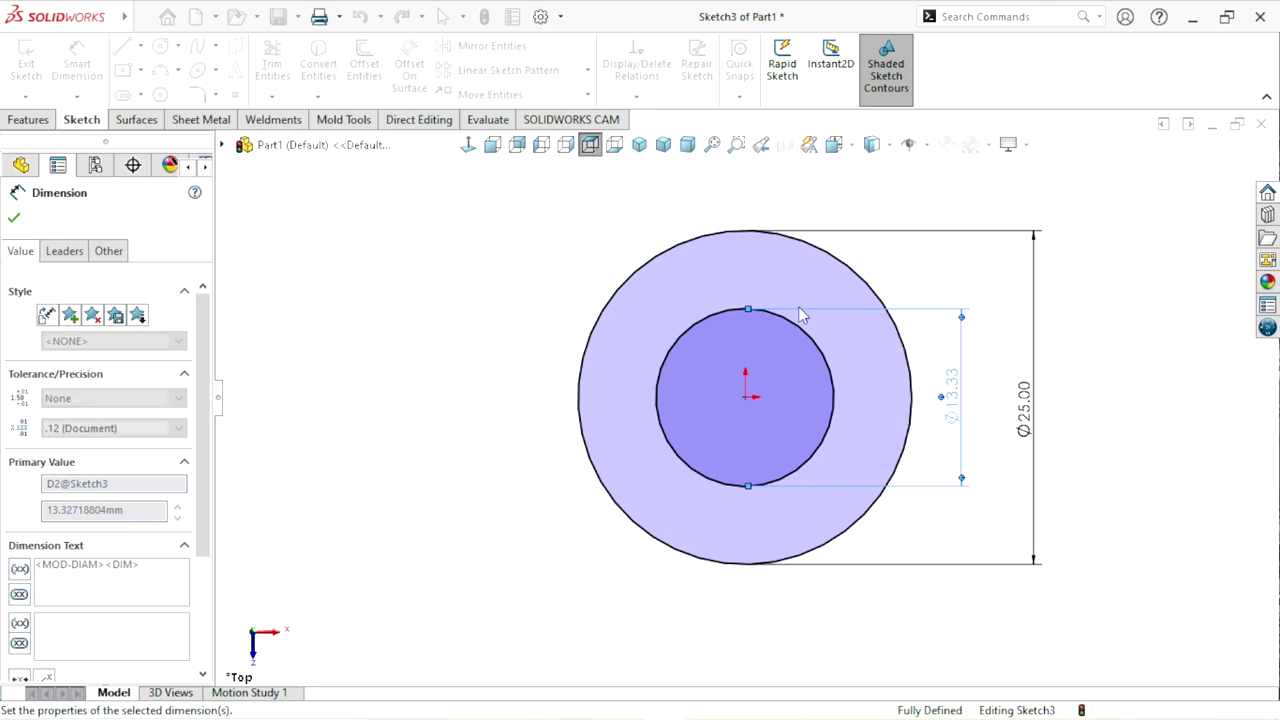
key("Escape")
key("Escape")
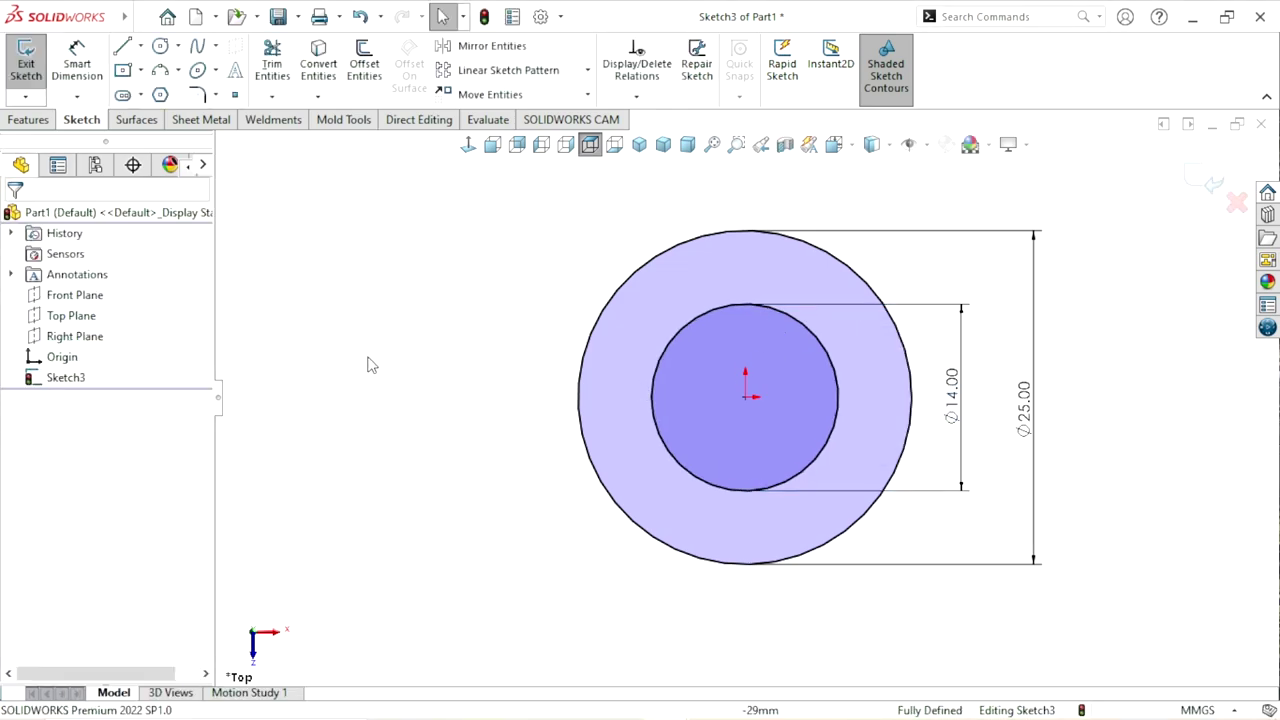
scroll(535, 316, "up", 2)
- Extrude the ring sketch Mid Plane to an 11 mm depth as Boss-Extrude1
left_click(41, 125)
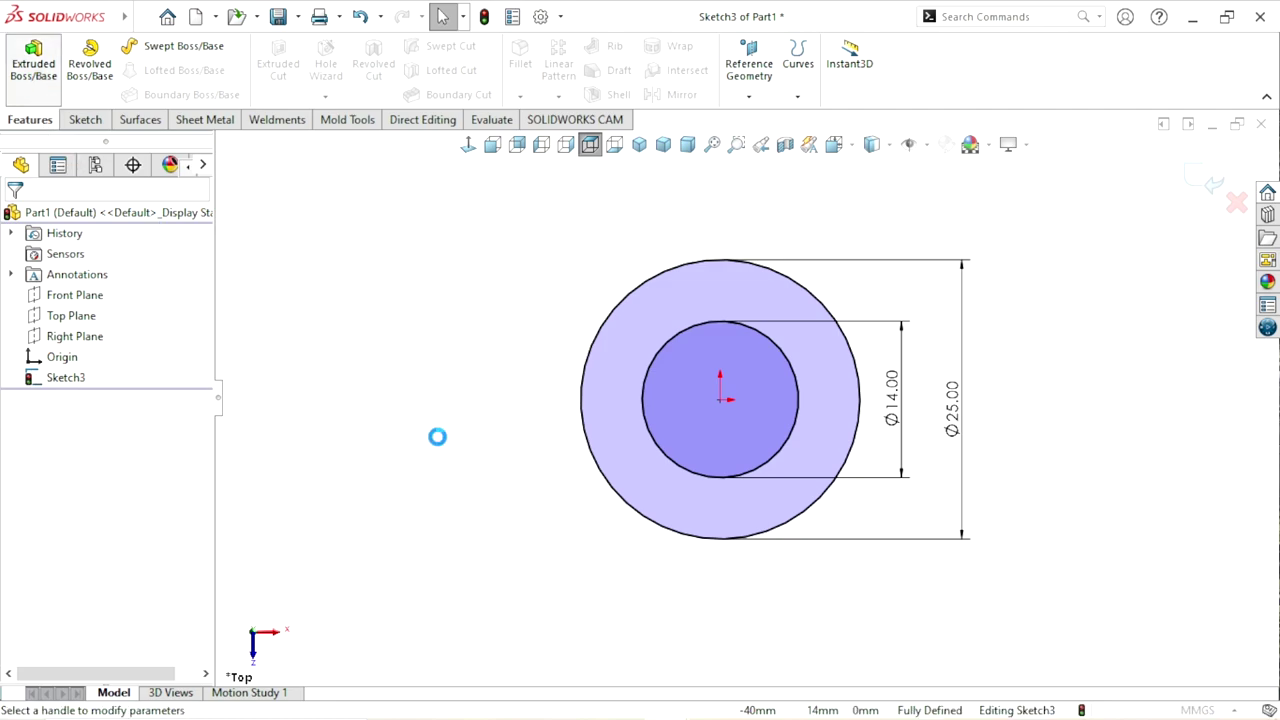
left_click(110, 331)
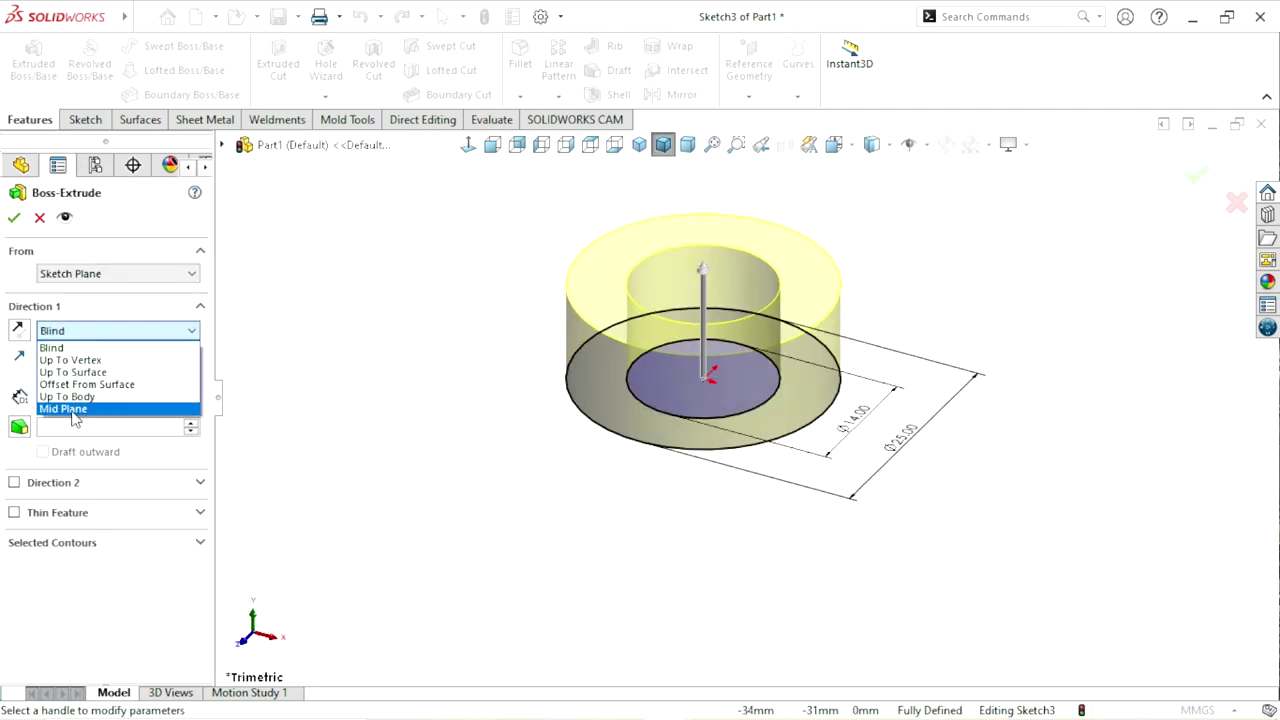
left_click(86, 410)
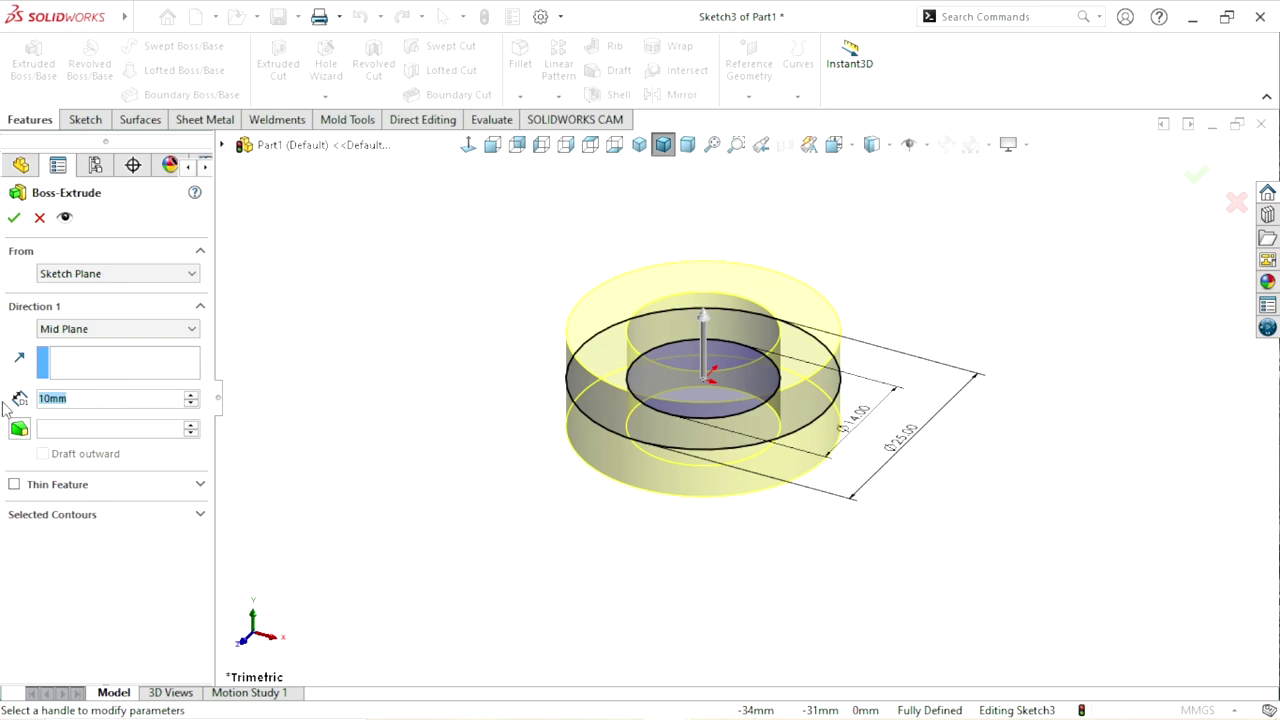
type("11")
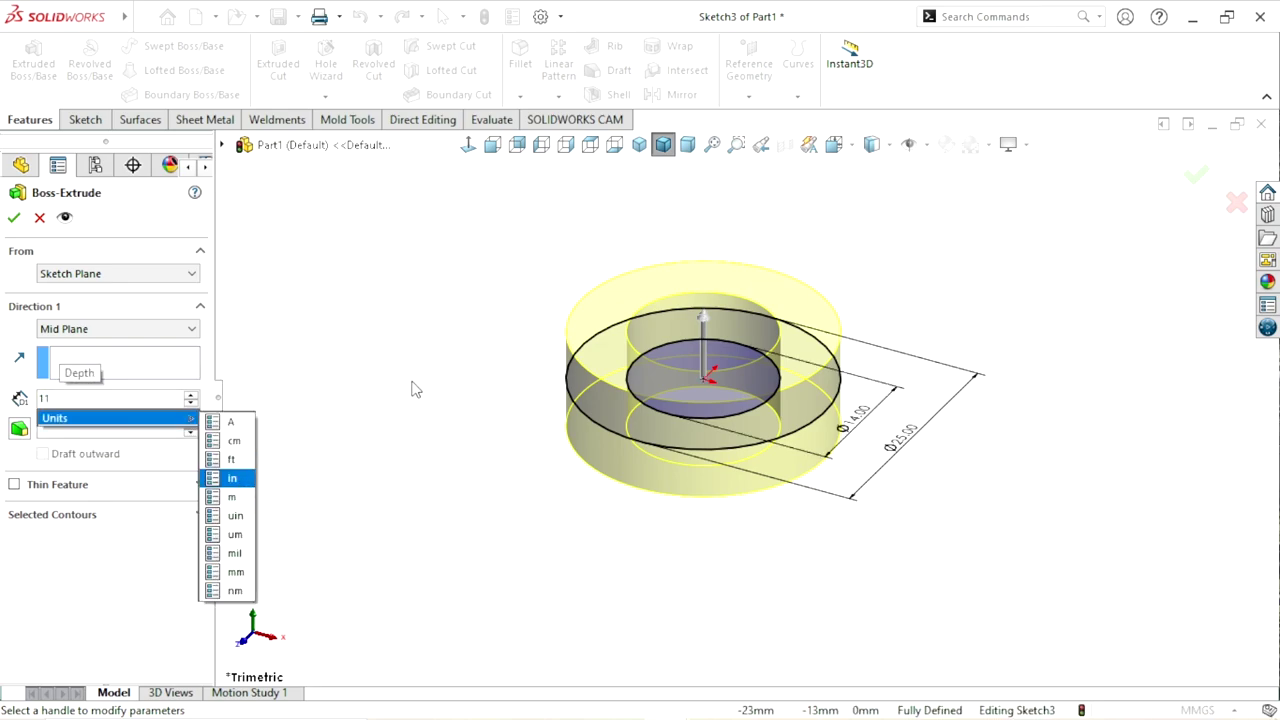
key("Return")
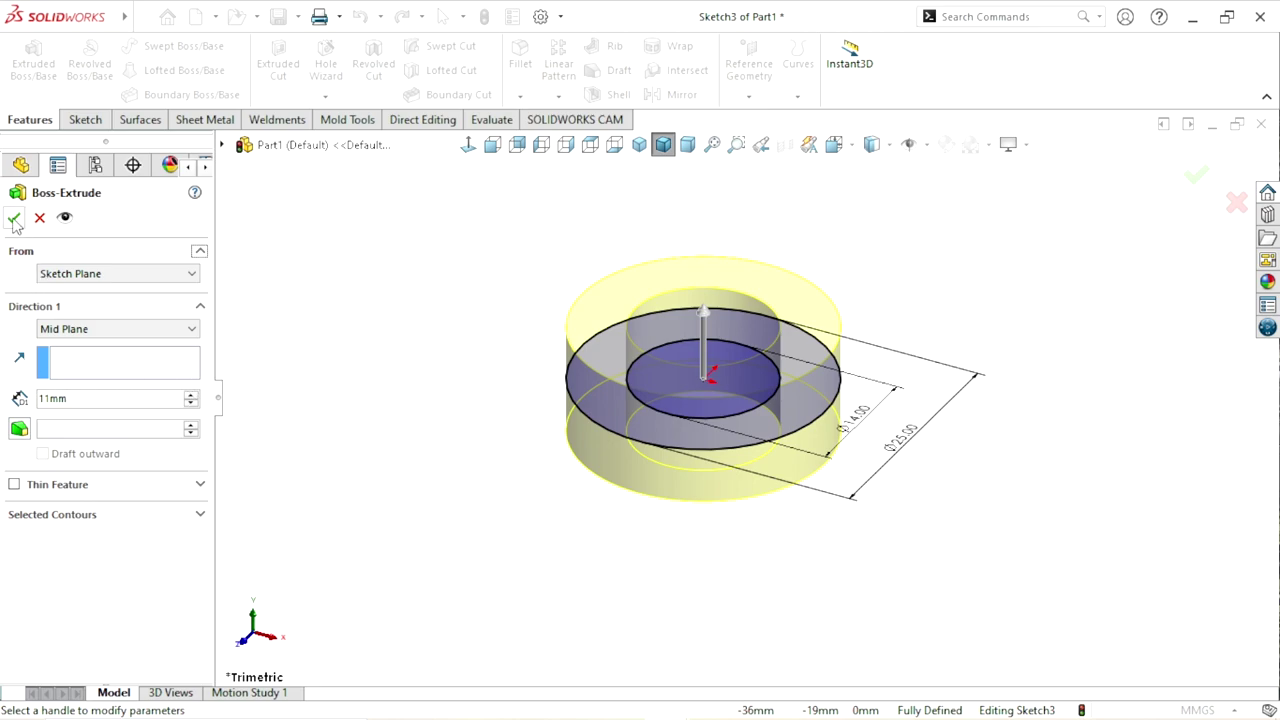
left_click(14, 219)
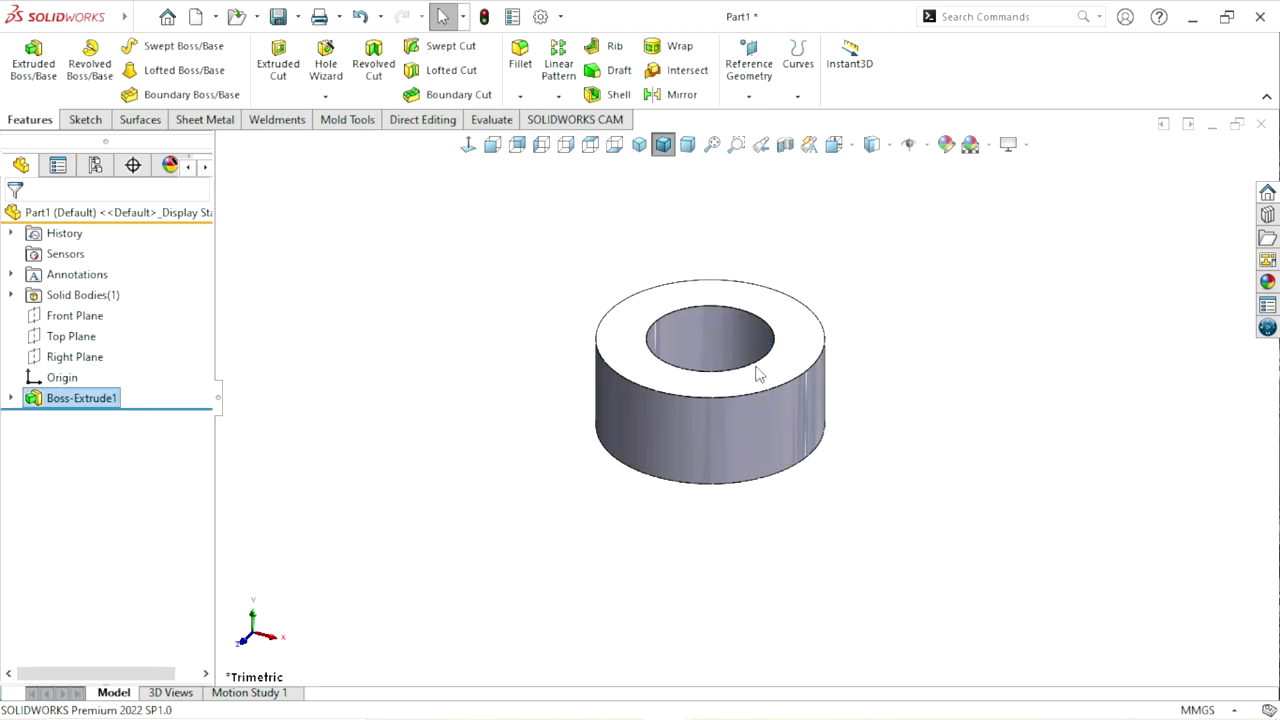
scroll(757, 374, "down", 2)
left_click(965, 427)
- Chamfer the ring's top outer edge 2 mm at 45°
left_click(520, 97)
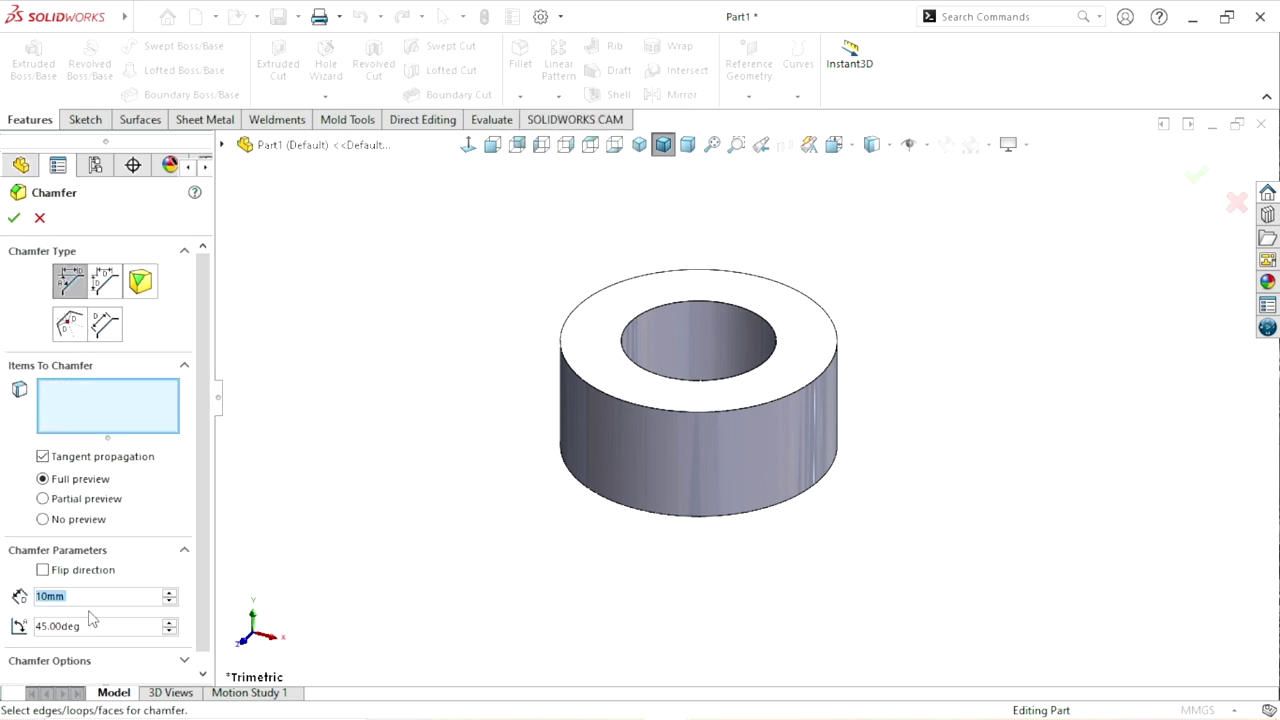
type("2")
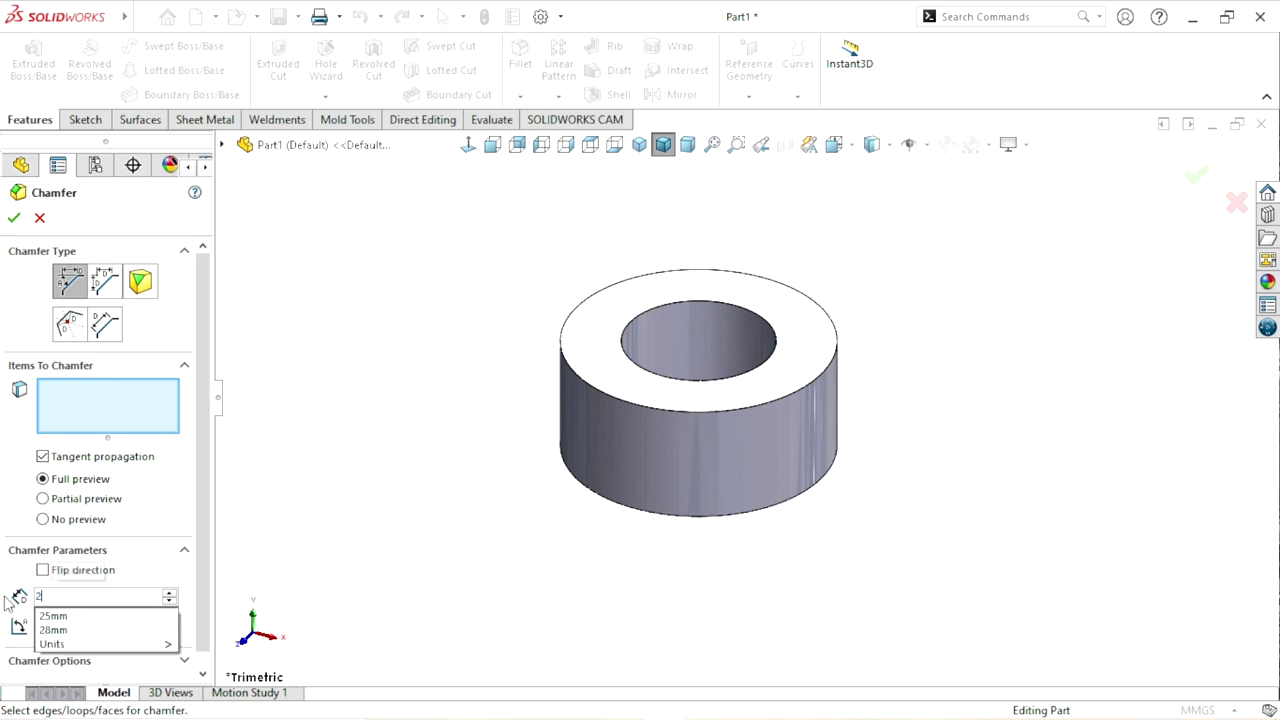
key("Return")
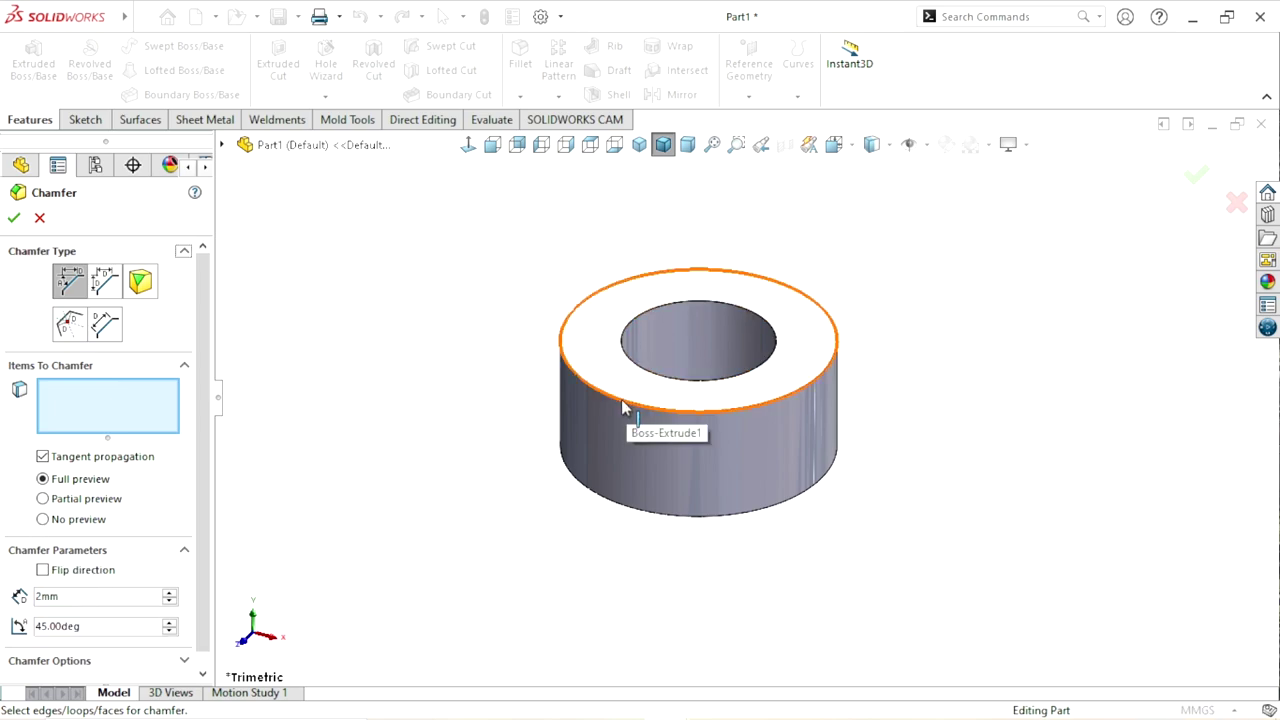
left_click(630, 406)
left_click(13, 218)
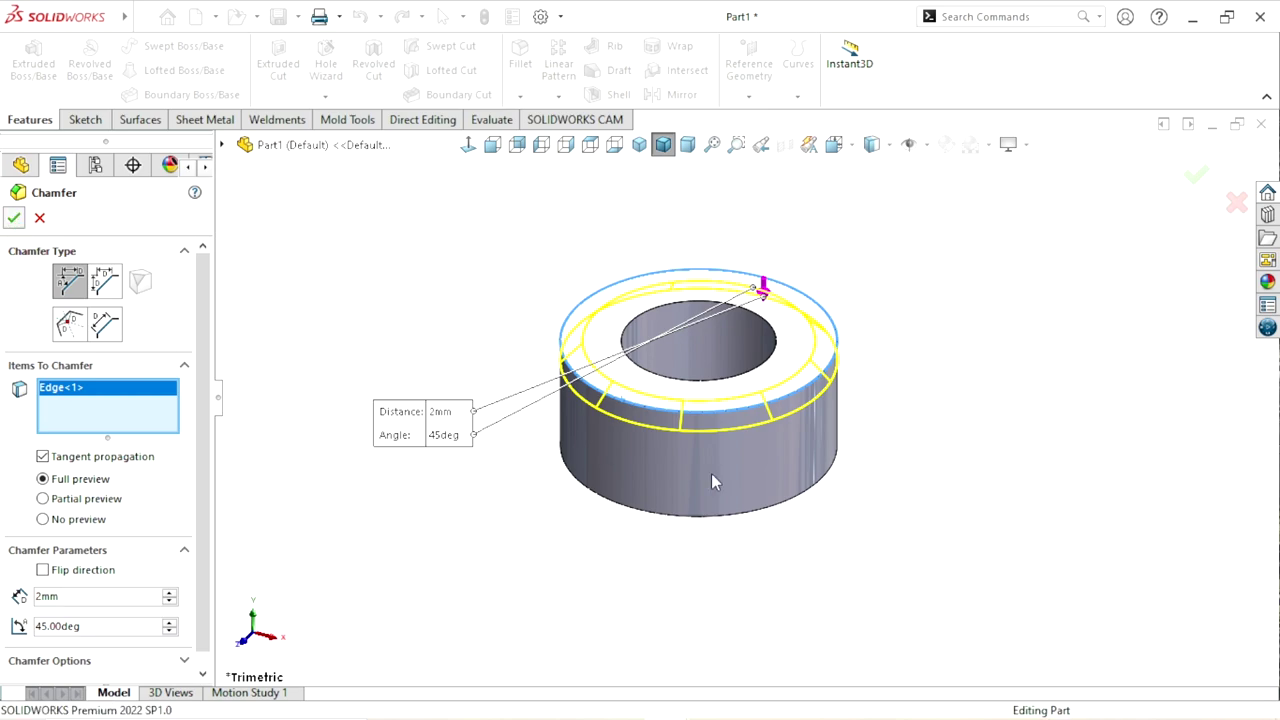
mouse_move(977, 491)
middle_mouse_down()
mouse_move(697, 502)
mouse_move(966, 357)
mouse_move(966, 523)
middle_mouse_up()
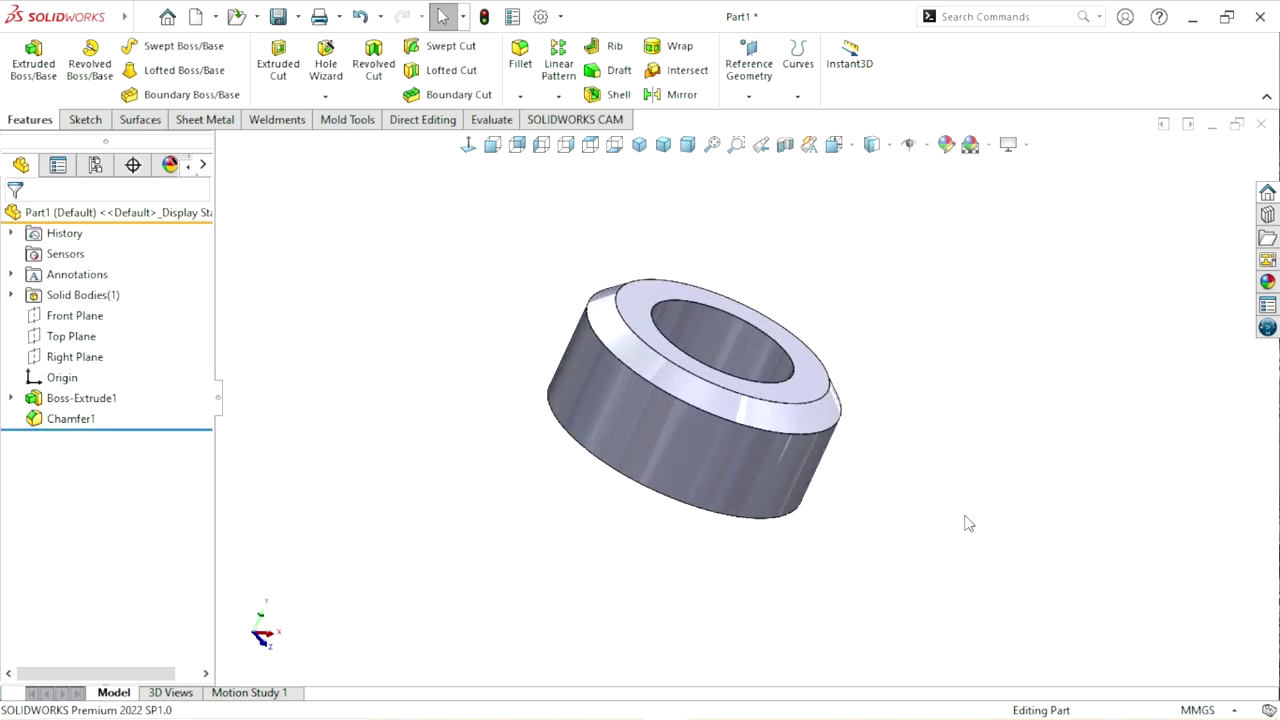
- Start a 0.5 mm chamfer and select the collar's bottom ring face, clearing the wrong edge picks
left_click(521, 96)
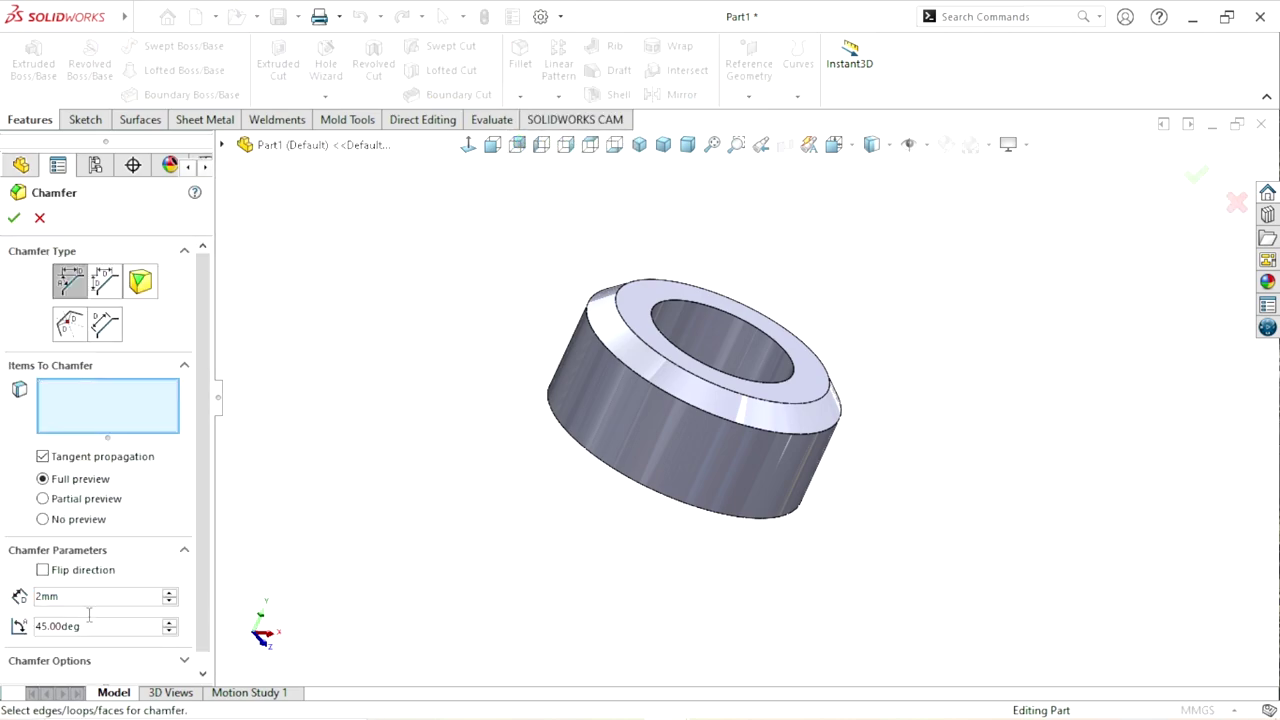
type("0.5")
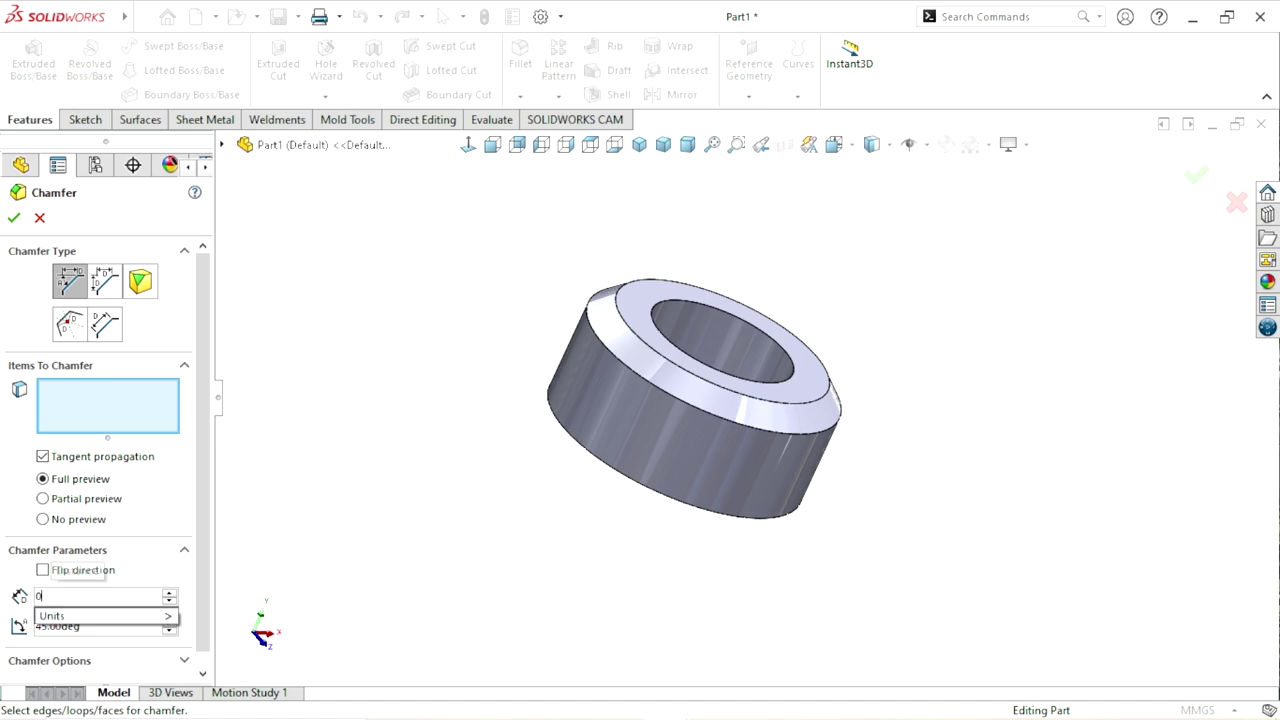
key("Return")
left_click(585, 446)
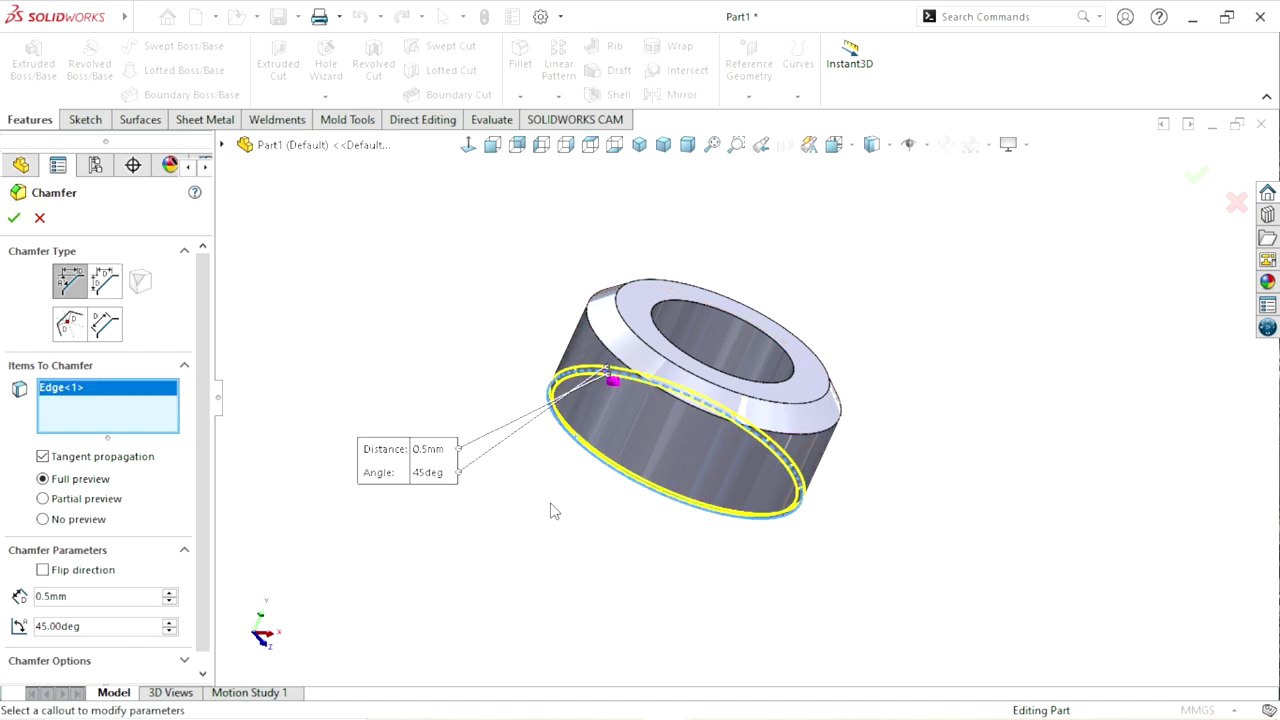
middle_click_drag(591, 538, 717, 409)
right_click(166, 395)
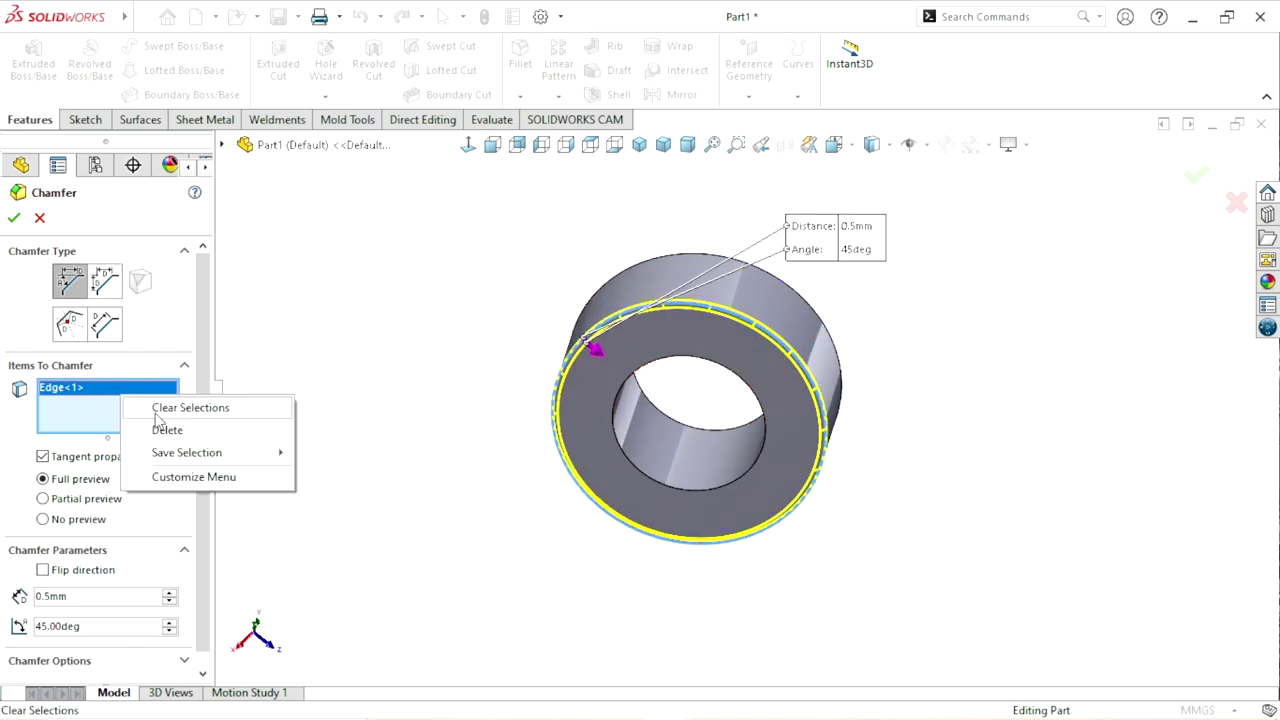
left_click(200, 408)
left_click(836, 378)
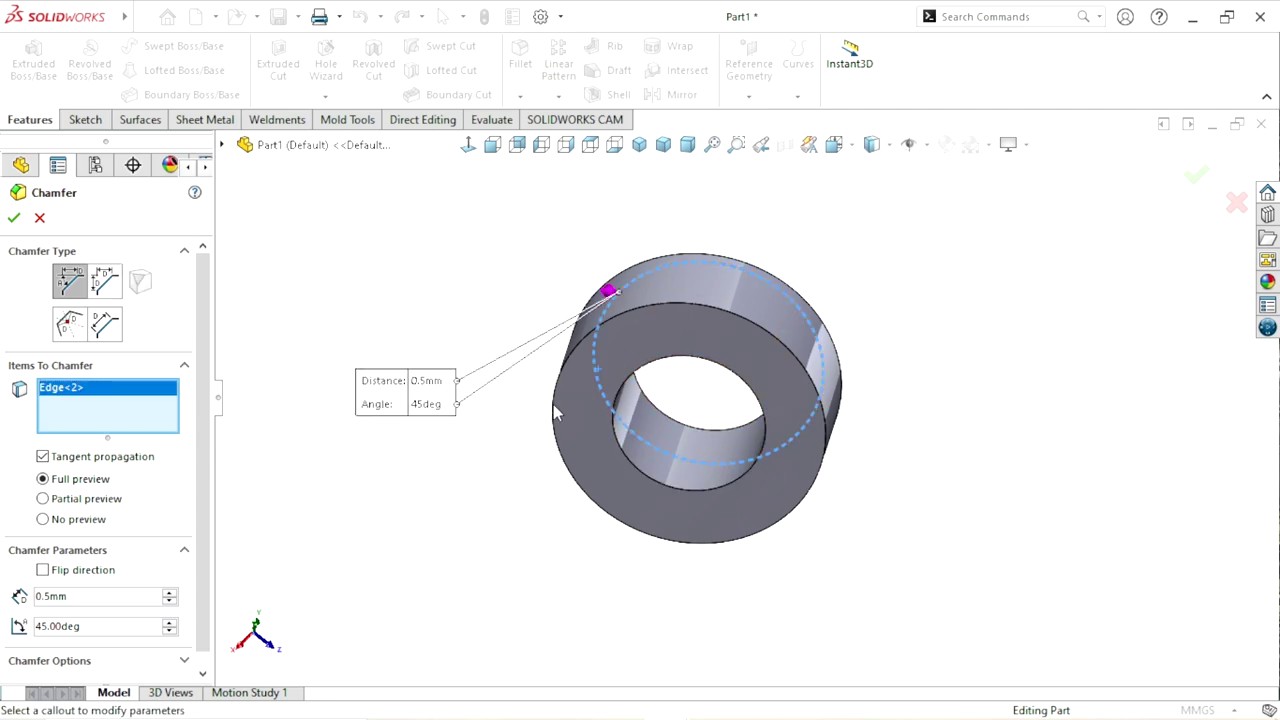
left_click(588, 414)
- Remove the stray edge, add the top bore edge, and accept the 0.5 mm chamfer
middle_click_drag(938, 293, 197, 494)
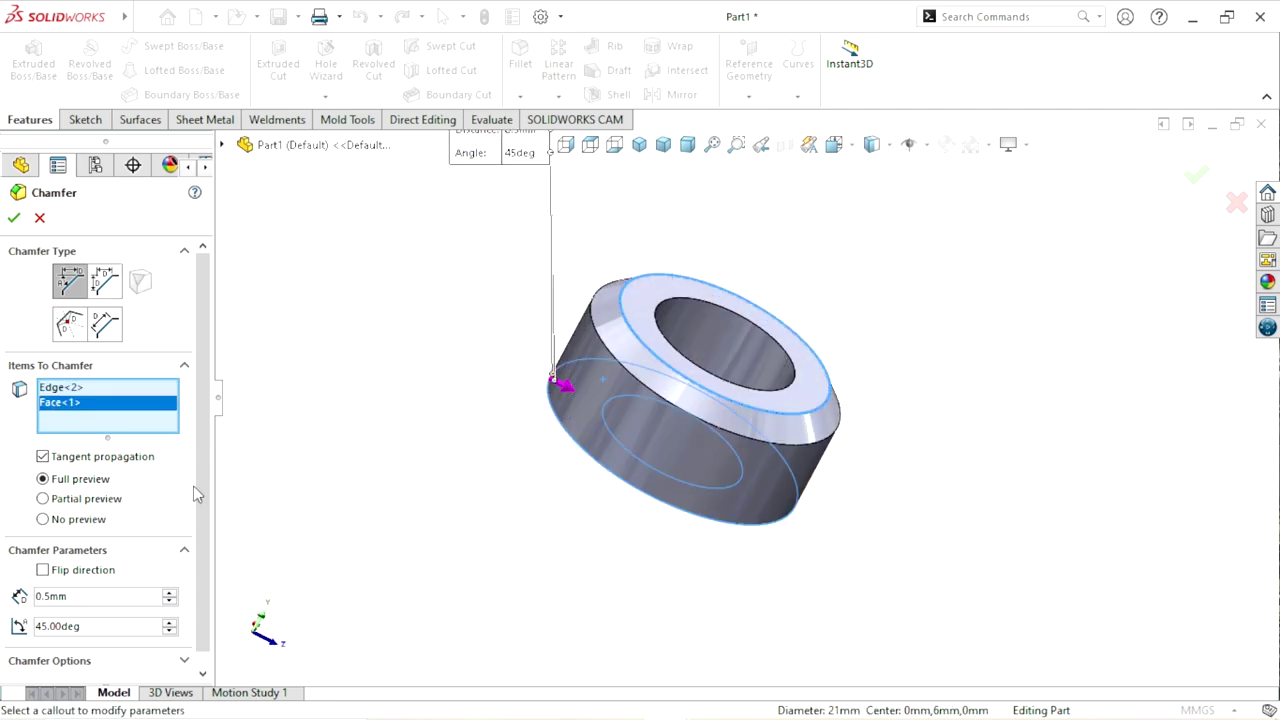
right_click(85, 392)
left_click(206, 417)
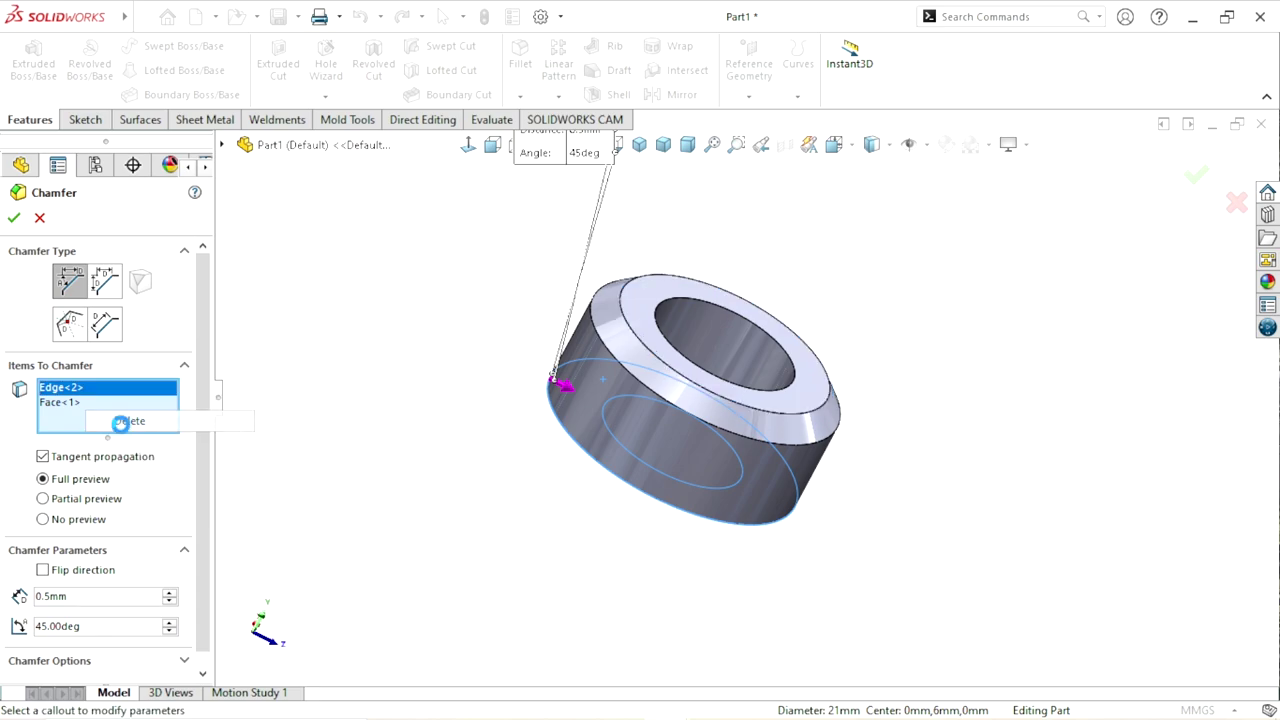
left_click(697, 297)
left_click(697, 297)
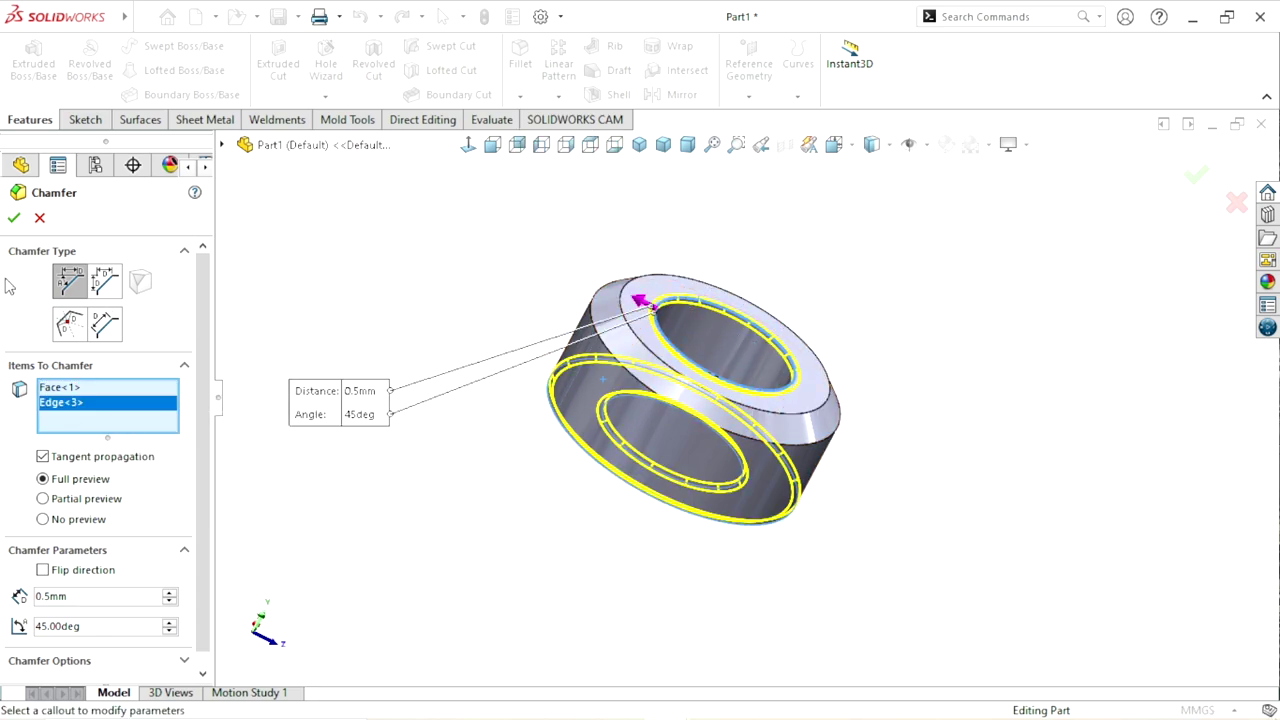
left_click(14, 218)
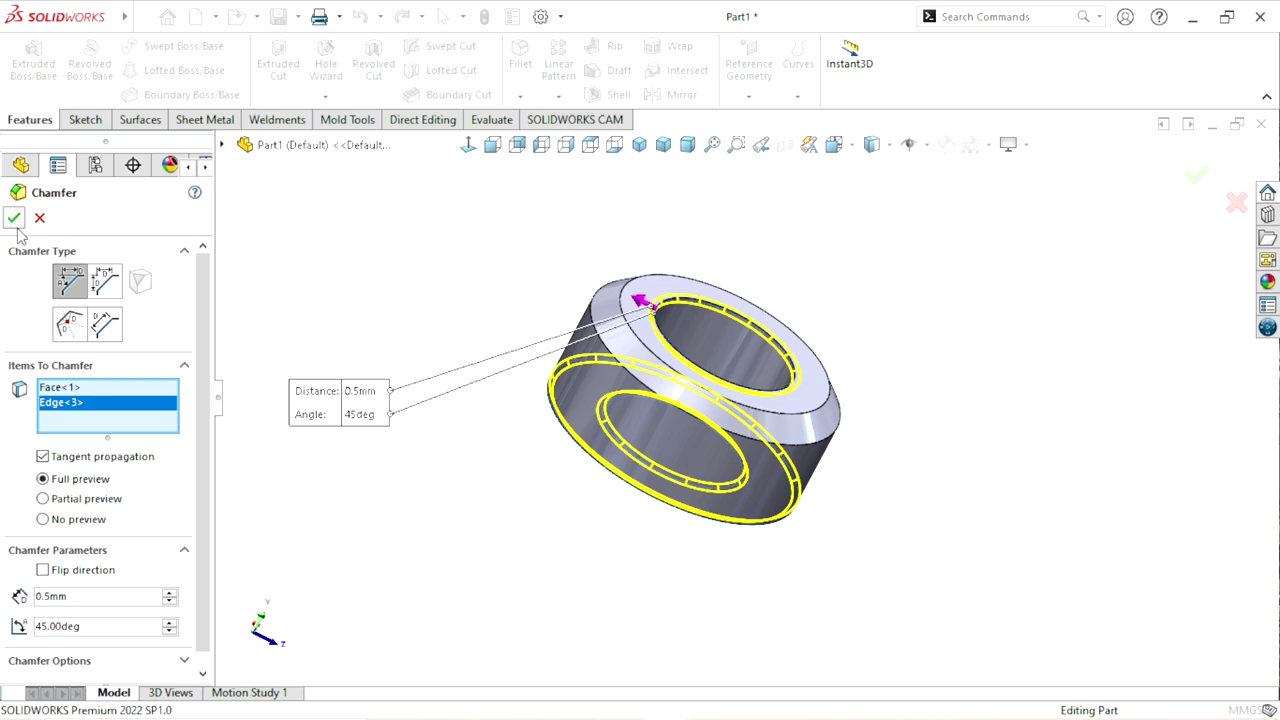
mouse_move(606, 435)
middle_mouse_down()
mouse_move(673, 232)
mouse_move(484, 582)
middle_mouse_up()
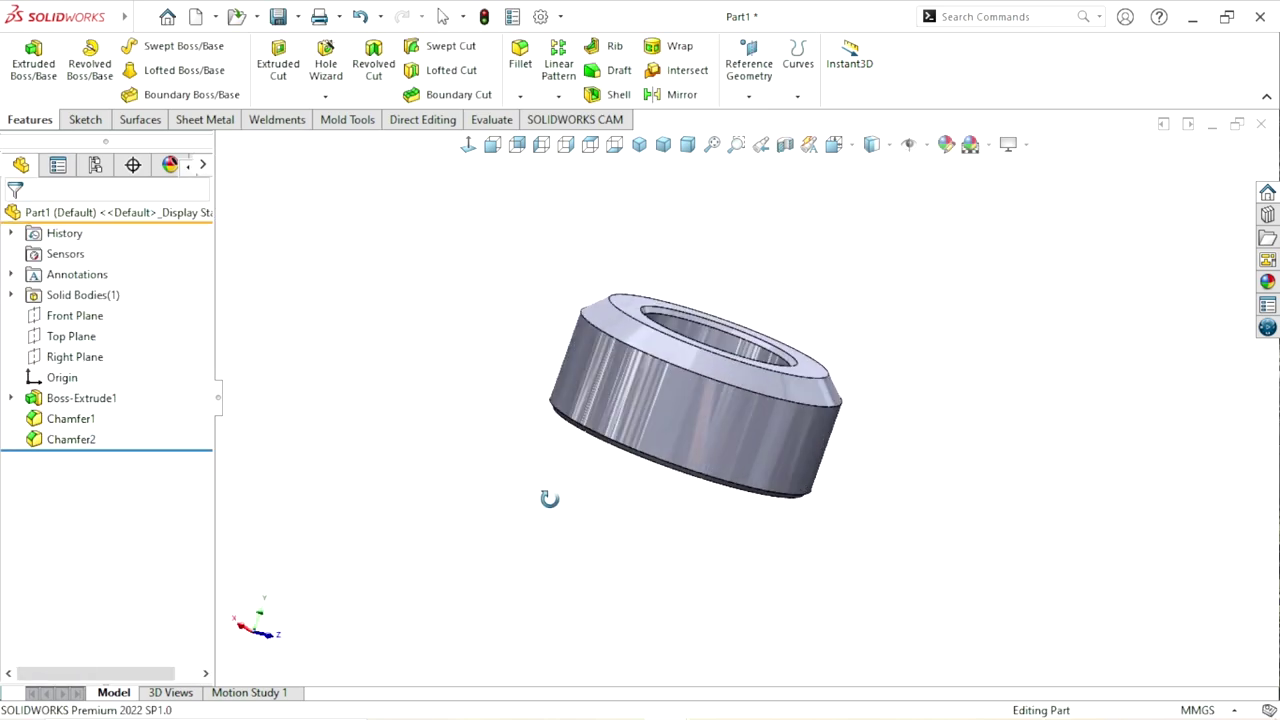
- Sketch a circle centred on the origin on the Front Plane
left_click(60, 315)
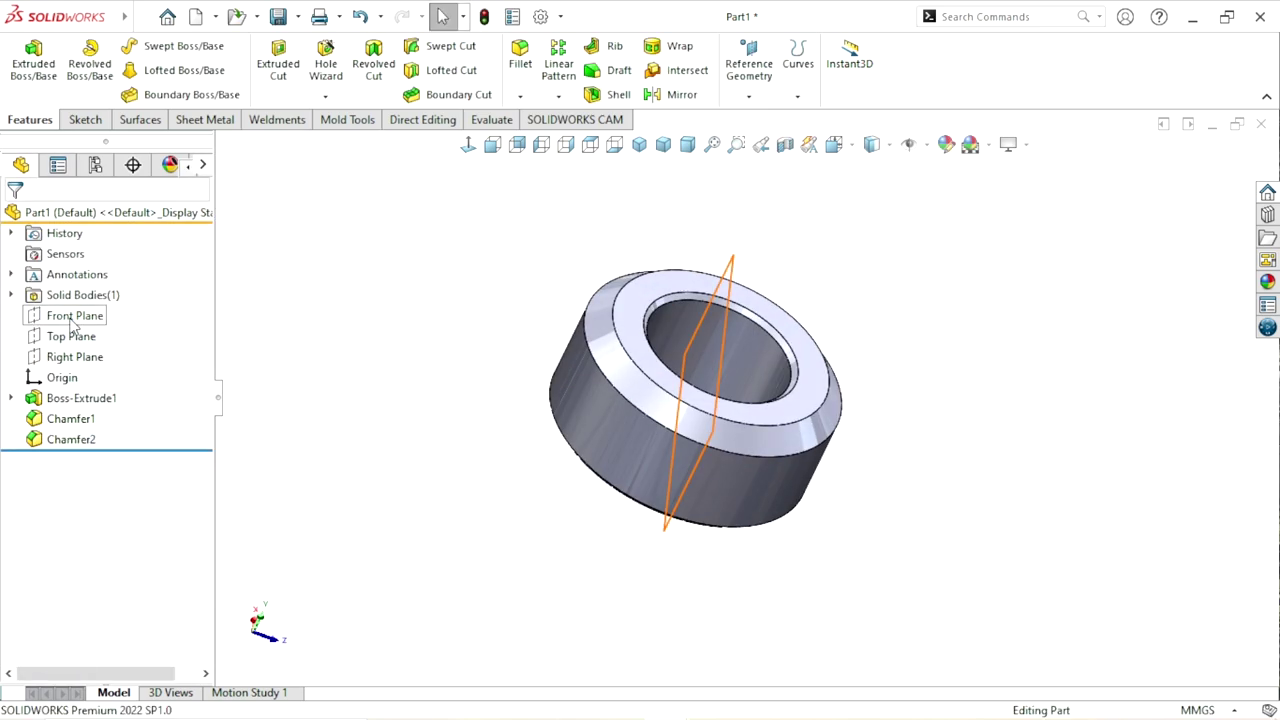
left_click(89, 290)
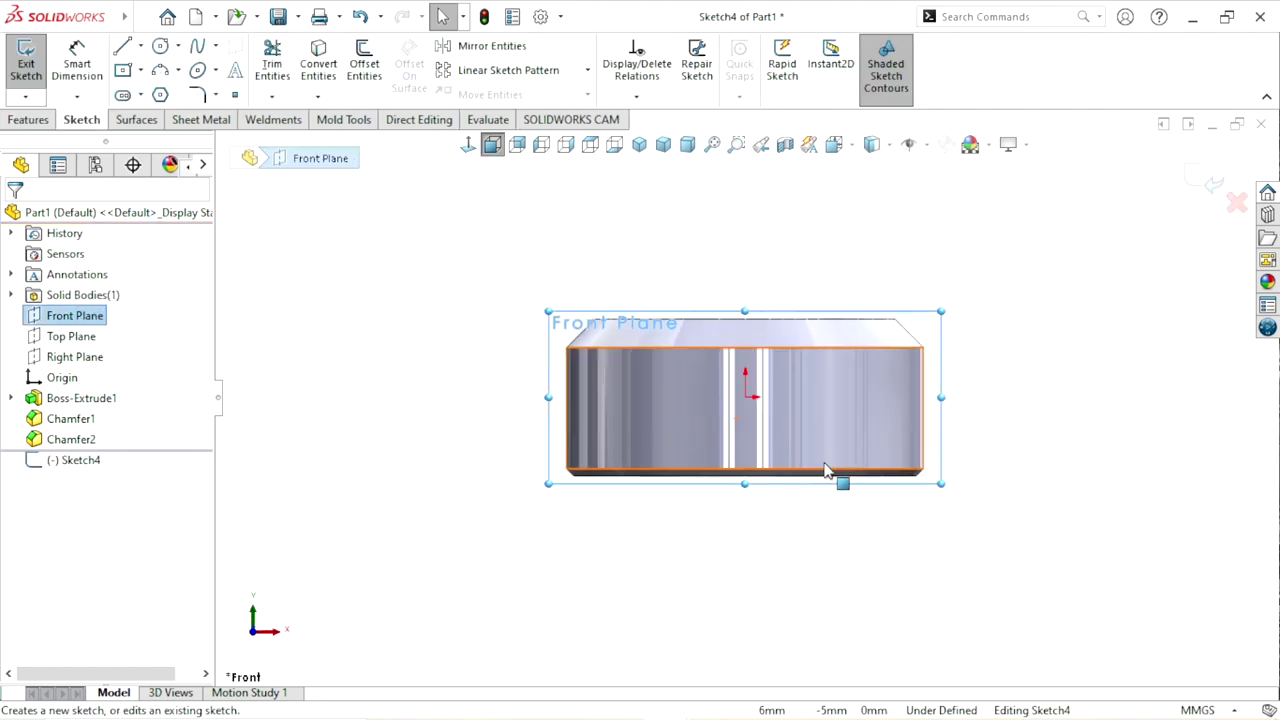
left_click(160, 47)
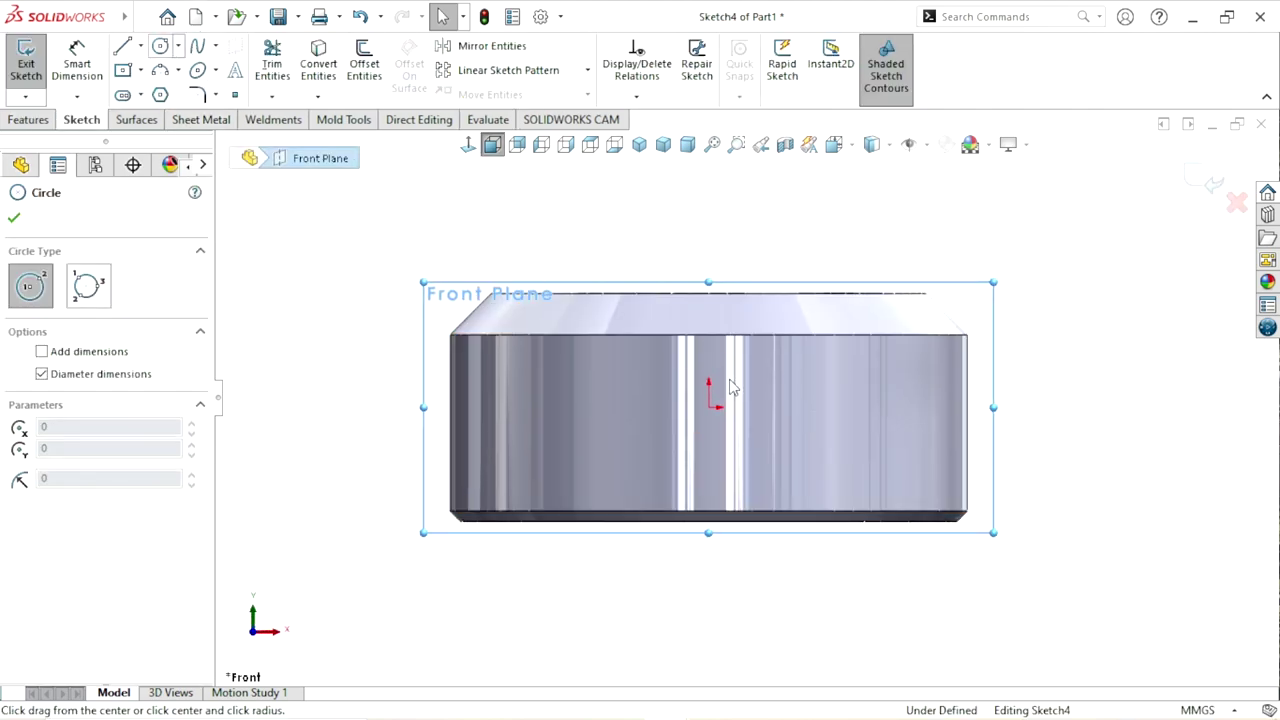
left_click(709, 406)
left_click(790, 395)
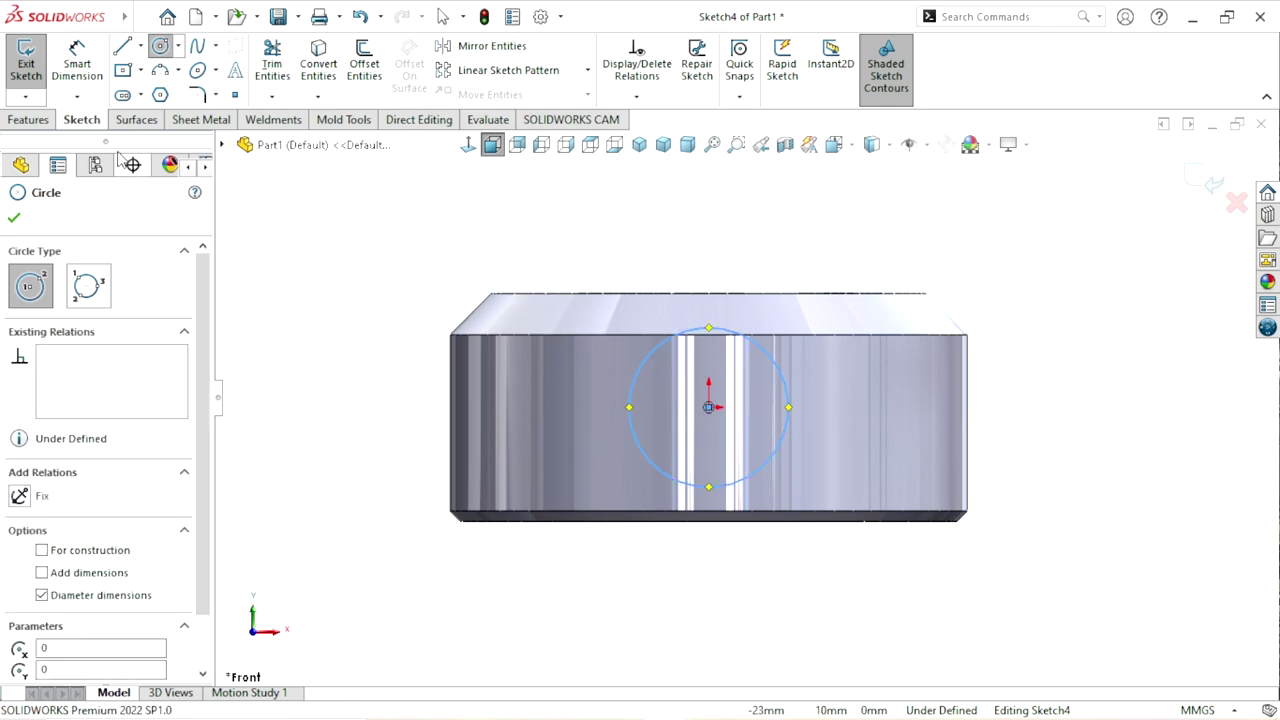
- Dimension the circle to Ø5 mm and move the Ø5.00 label beside the part
left_click(77, 60)
left_click(784, 422)
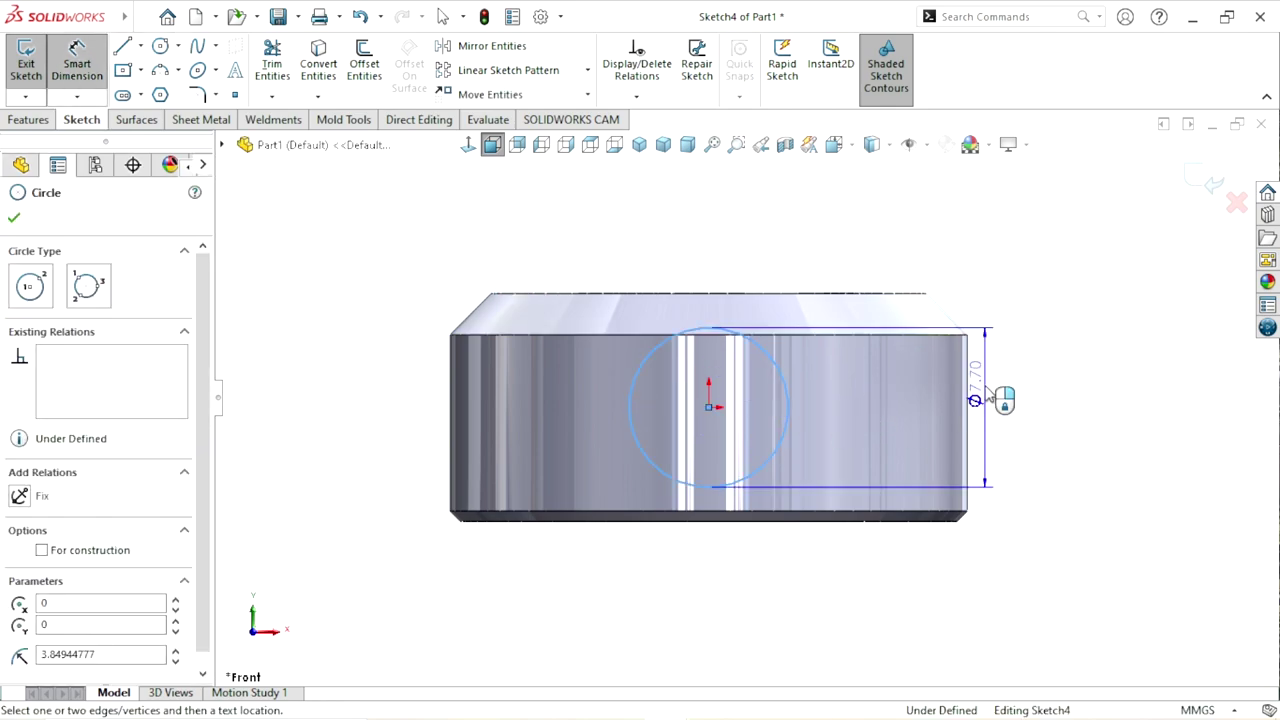
left_click(985, 393)
type("555mm")
key("Return")
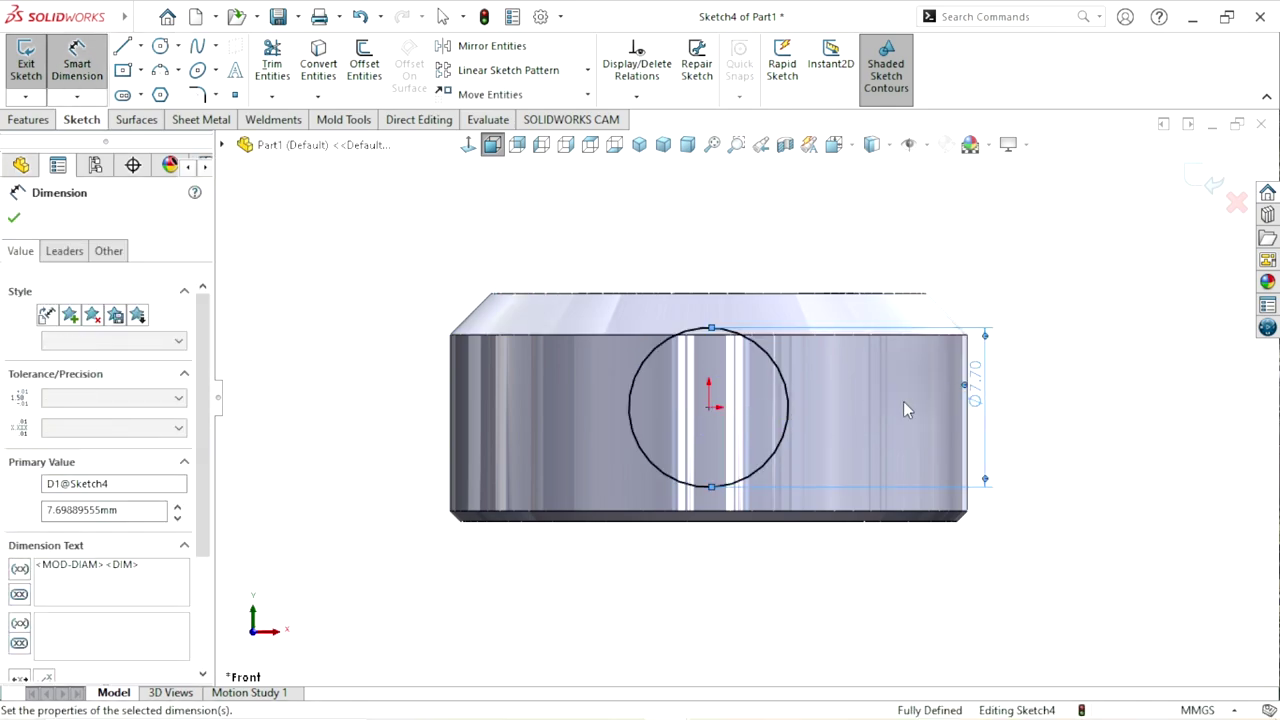
left_click(1090, 495)
left_click_drag(986, 400, 1033, 390)
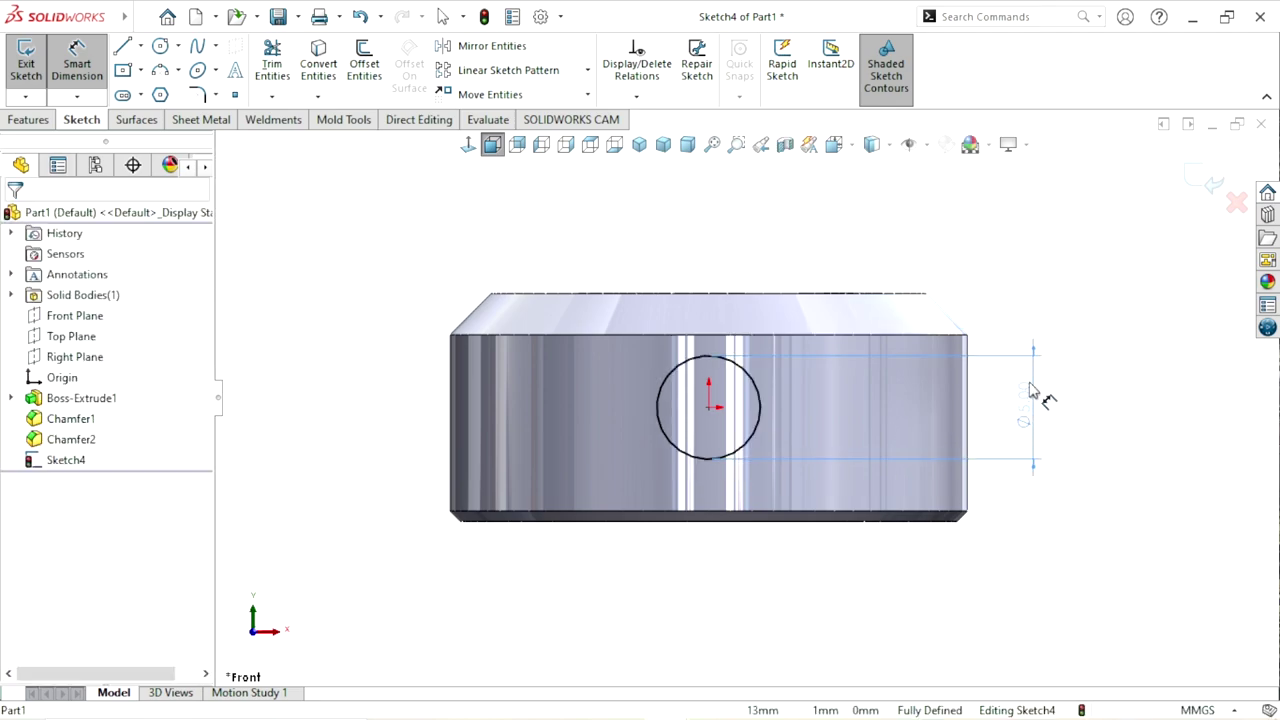
left_click_drag(1012, 305, 1010, 305)
key("Escape")
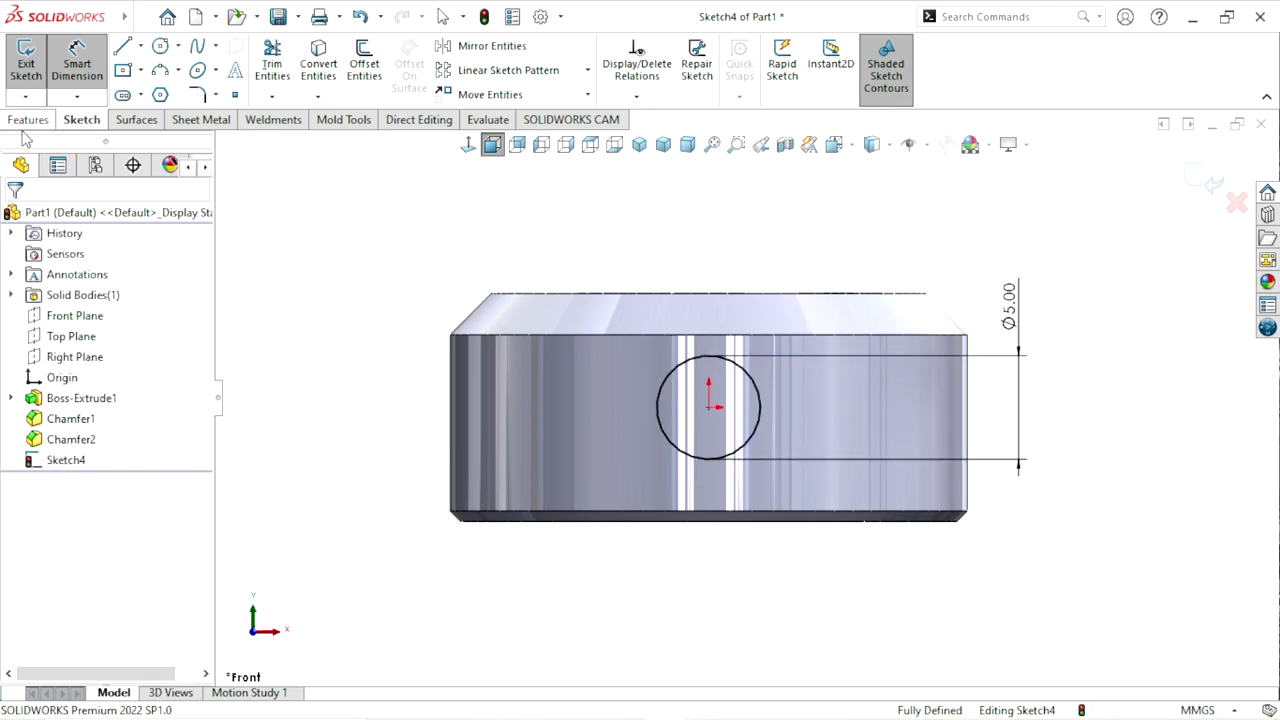
left_click(23, 122)
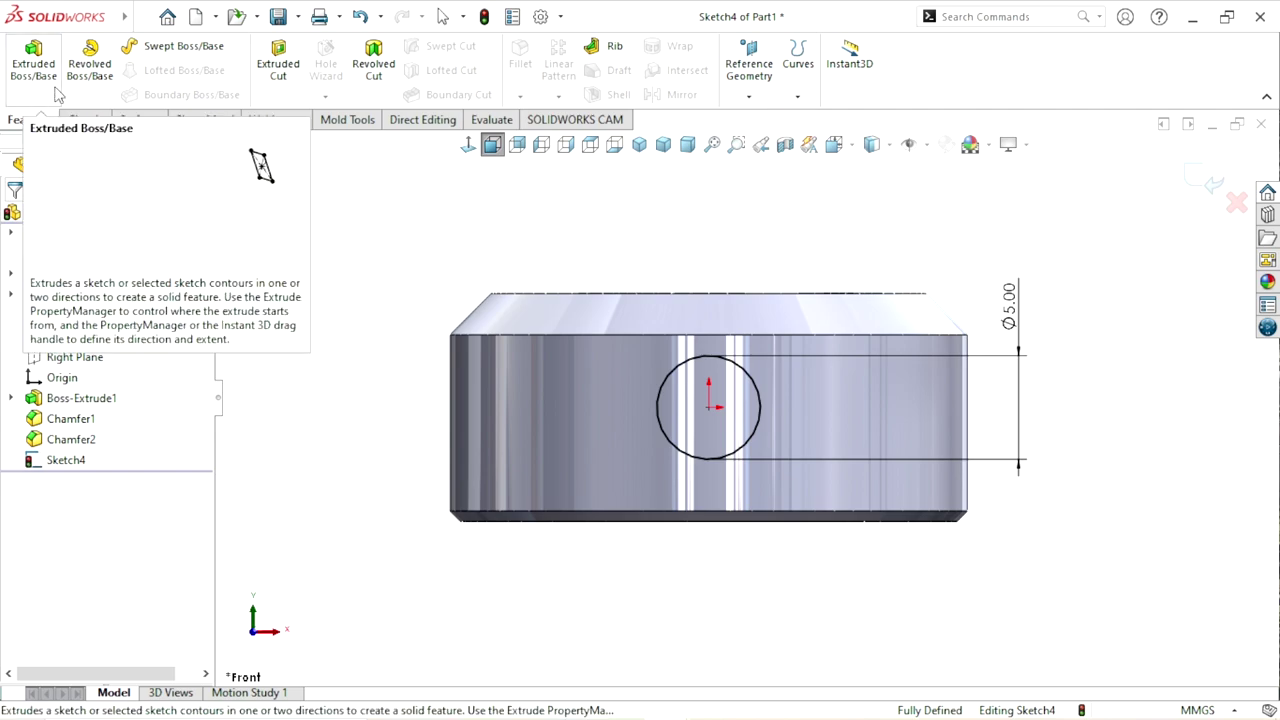
- Cut the Ø5 circle Through All – Both to drill the cross holes through the collar
left_click(278, 68)
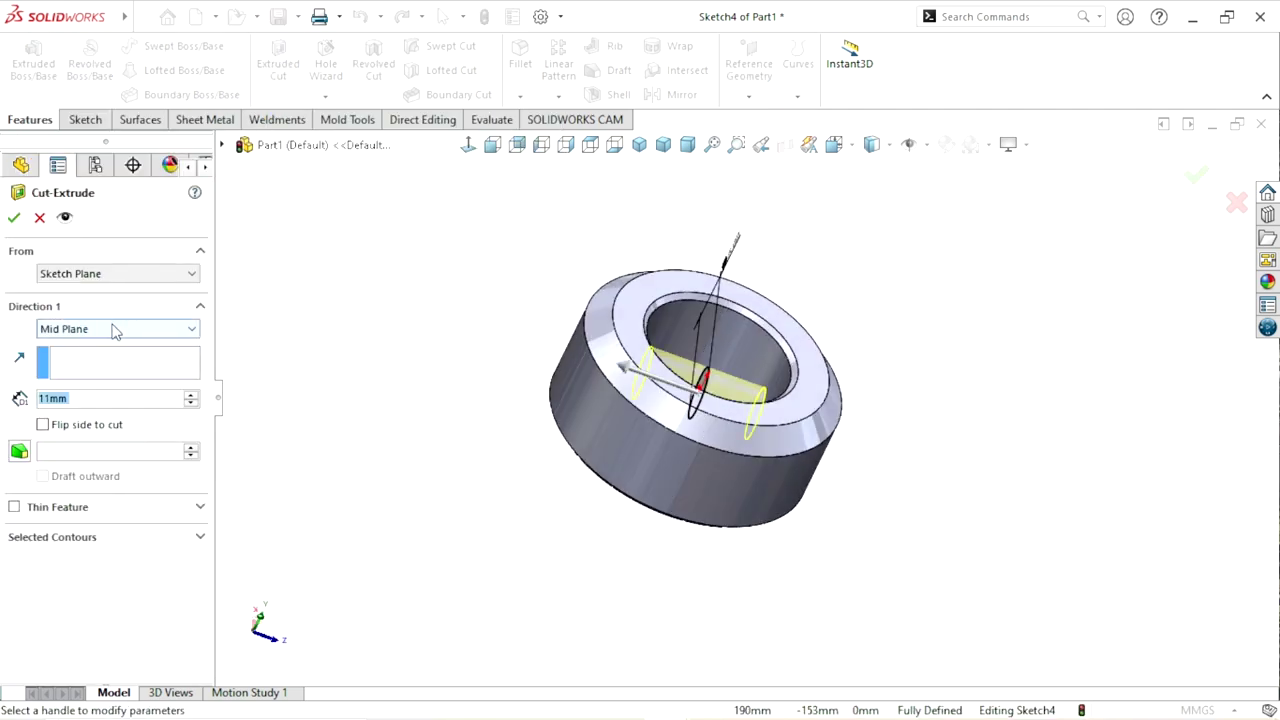
left_click(115, 331)
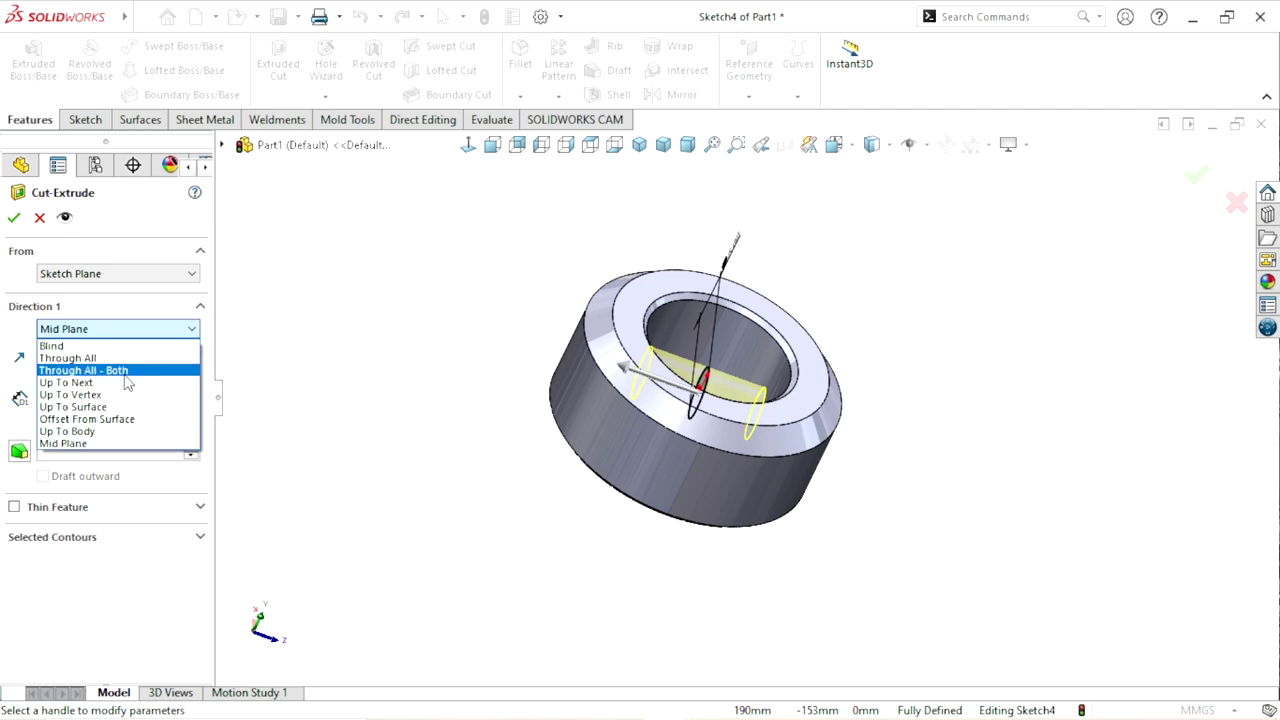
left_click(130, 371)
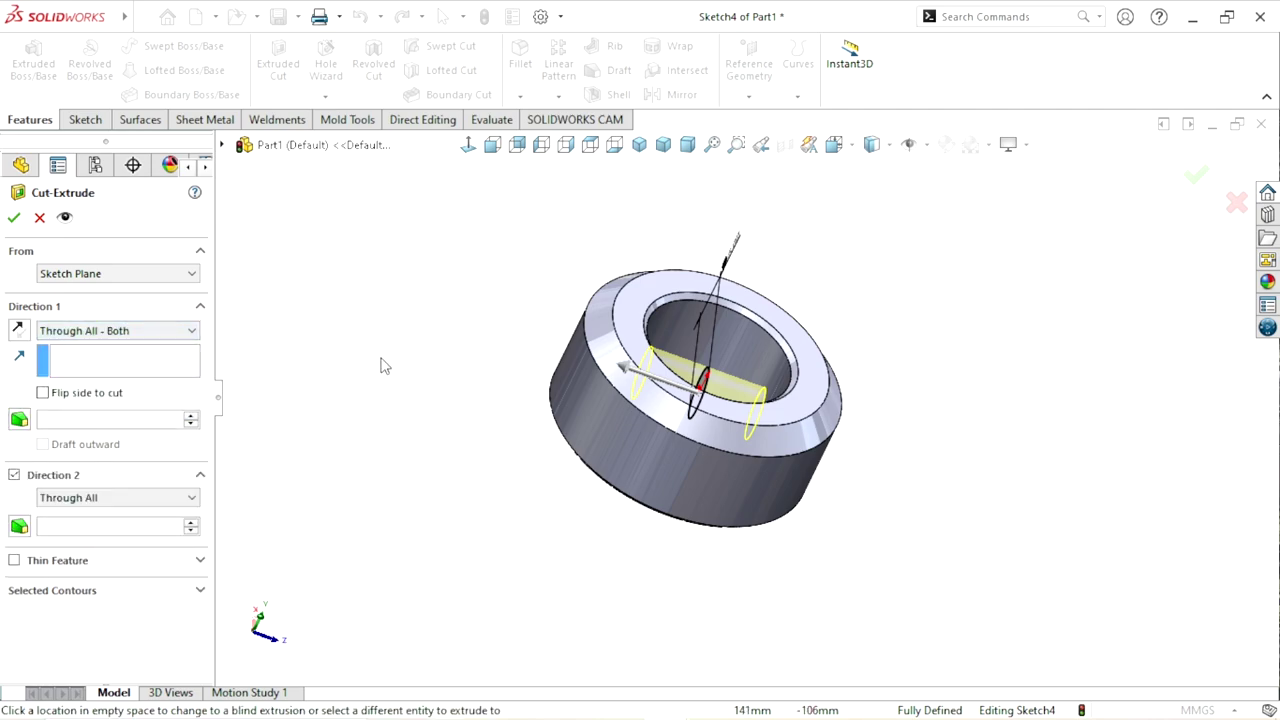
left_click(8, 218)
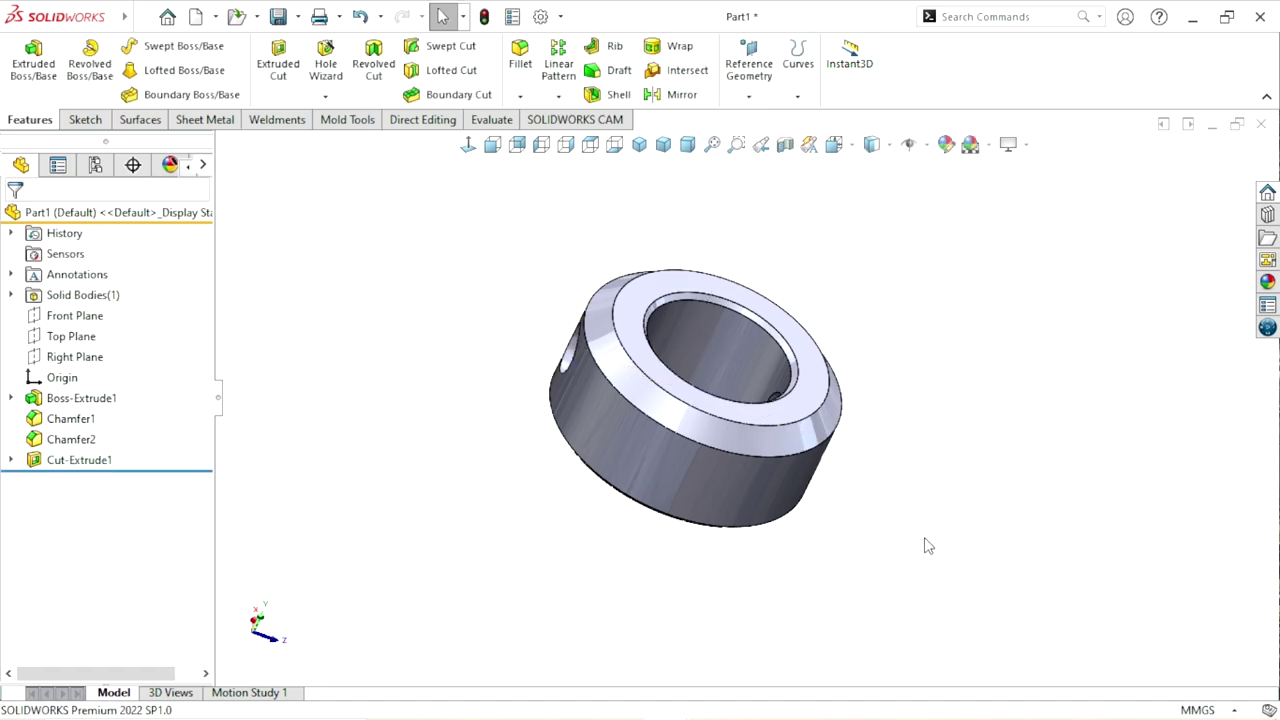
- Orbit the drilled collar, snap to Isometric, and open the Appearances, Scenes and Decals library
mouse_move(926, 545)
middle_mouse_down()
mouse_move(834, 539)
mouse_move(870, 575)
middle_mouse_up()
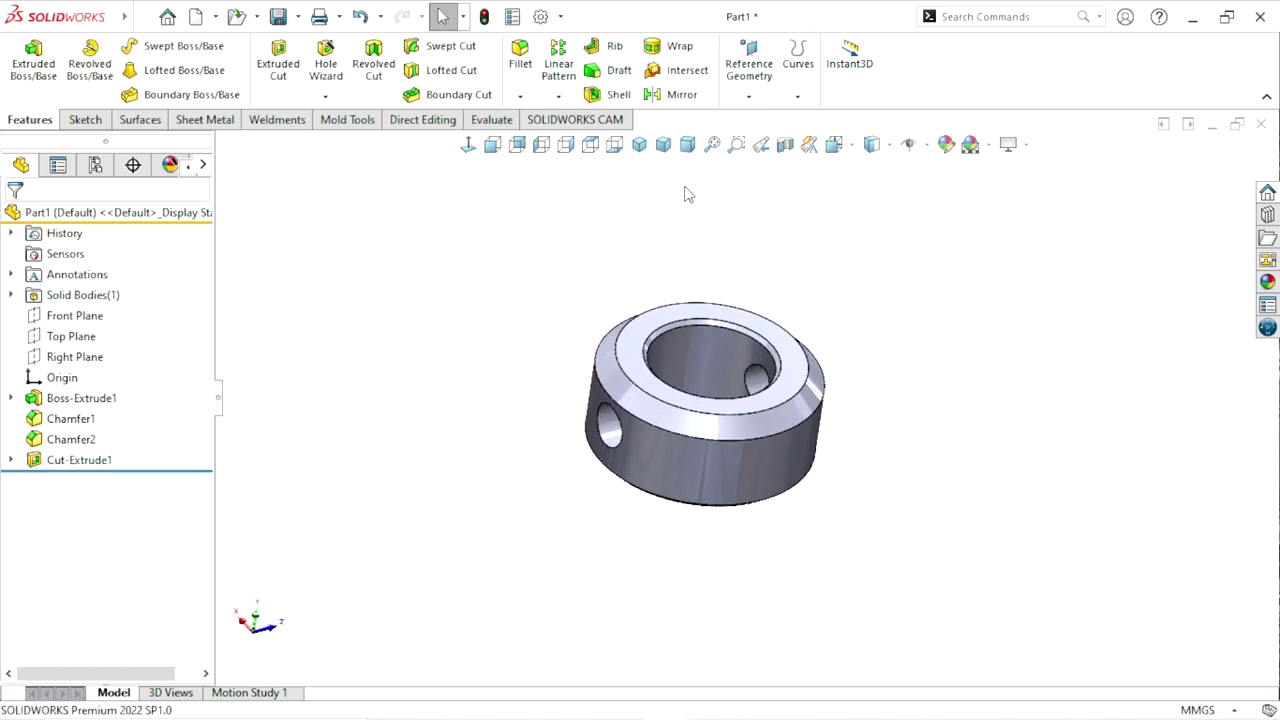
left_click(639, 144)
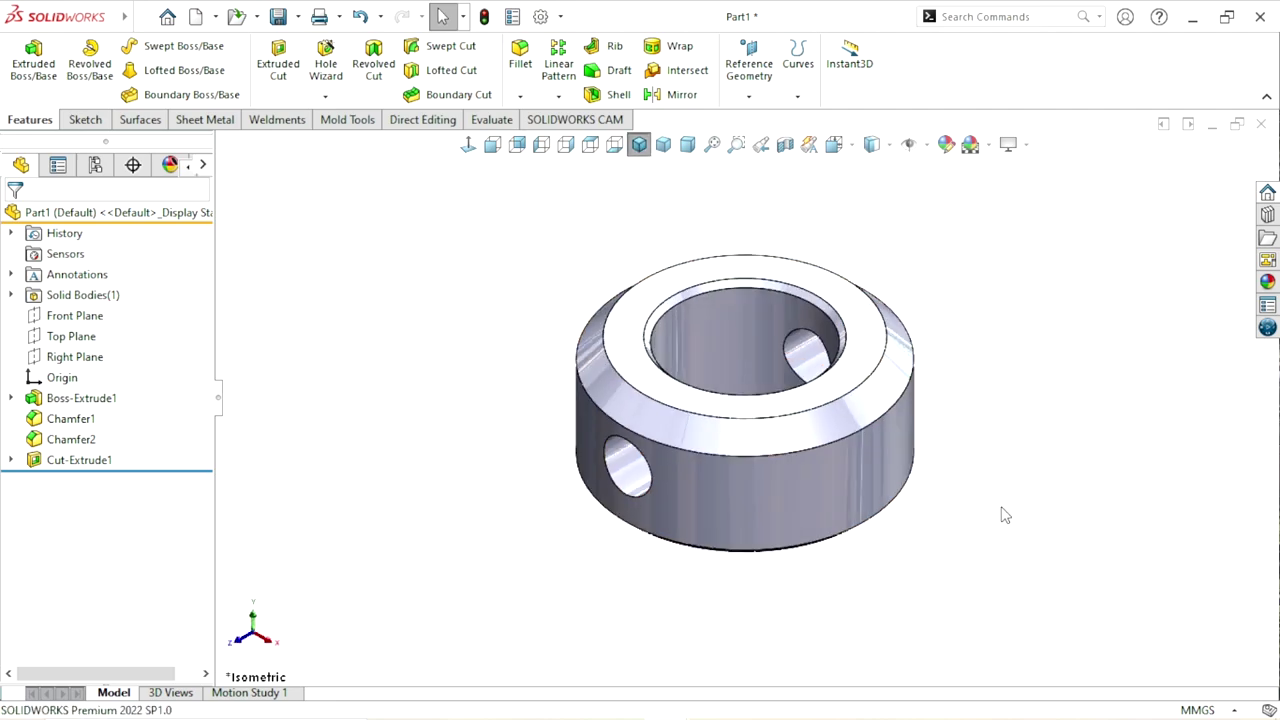
scroll(884, 392, "down", 2)
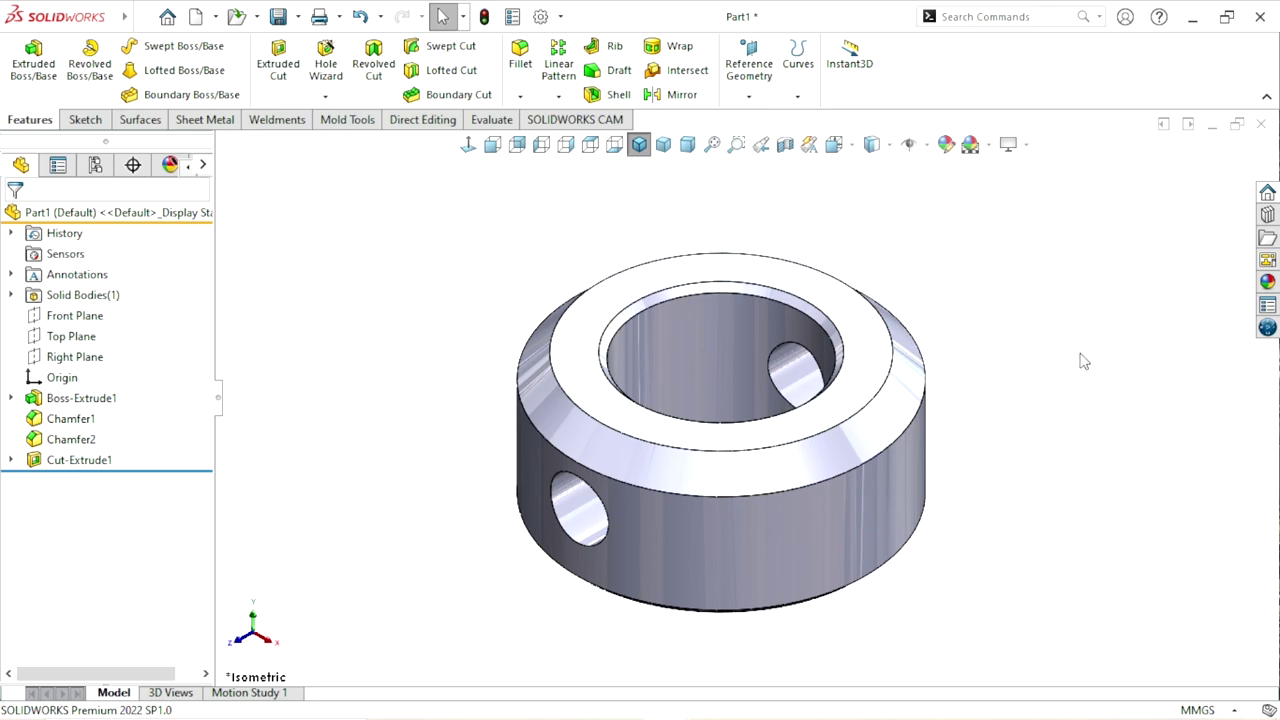
mouse_move(995, 435)
middle_mouse_down()
mouse_move(960, 446)
mouse_move(745, 383)
mouse_move(999, 348)
mouse_move(977, 417)
mouse_move(837, 443)
mouse_move(734, 431)
middle_mouse_up()
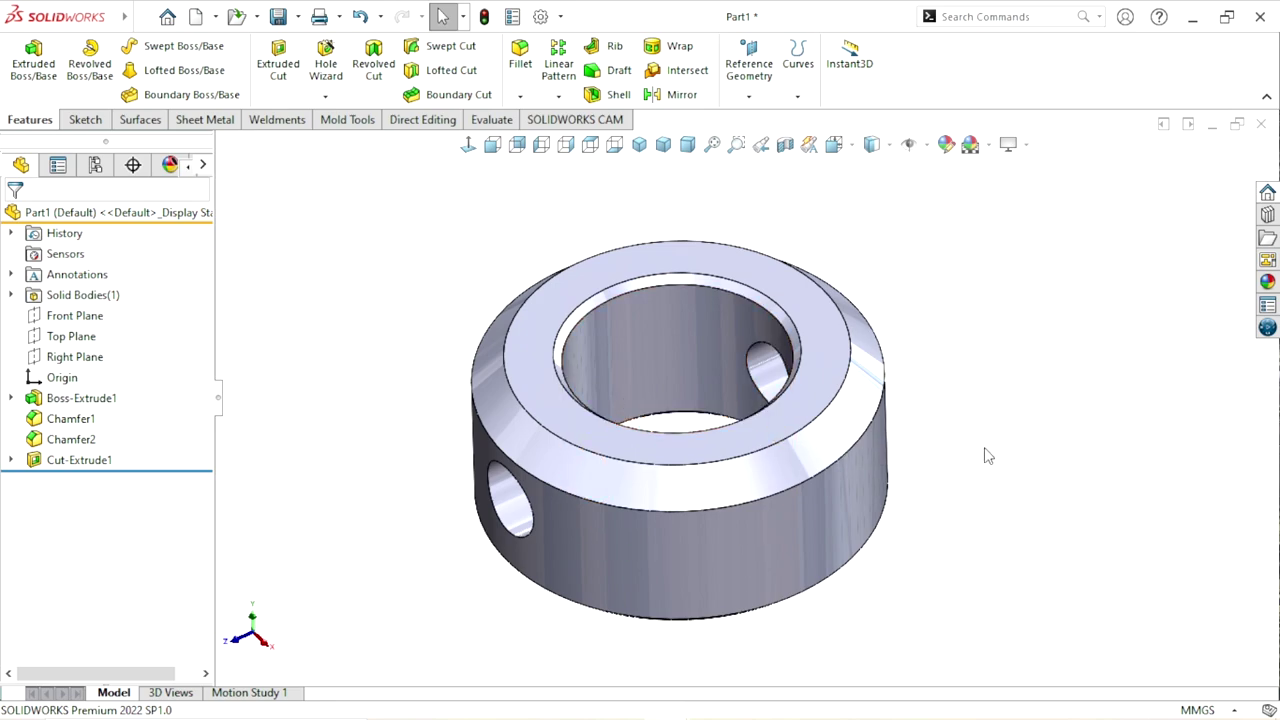
left_click(1267, 282)
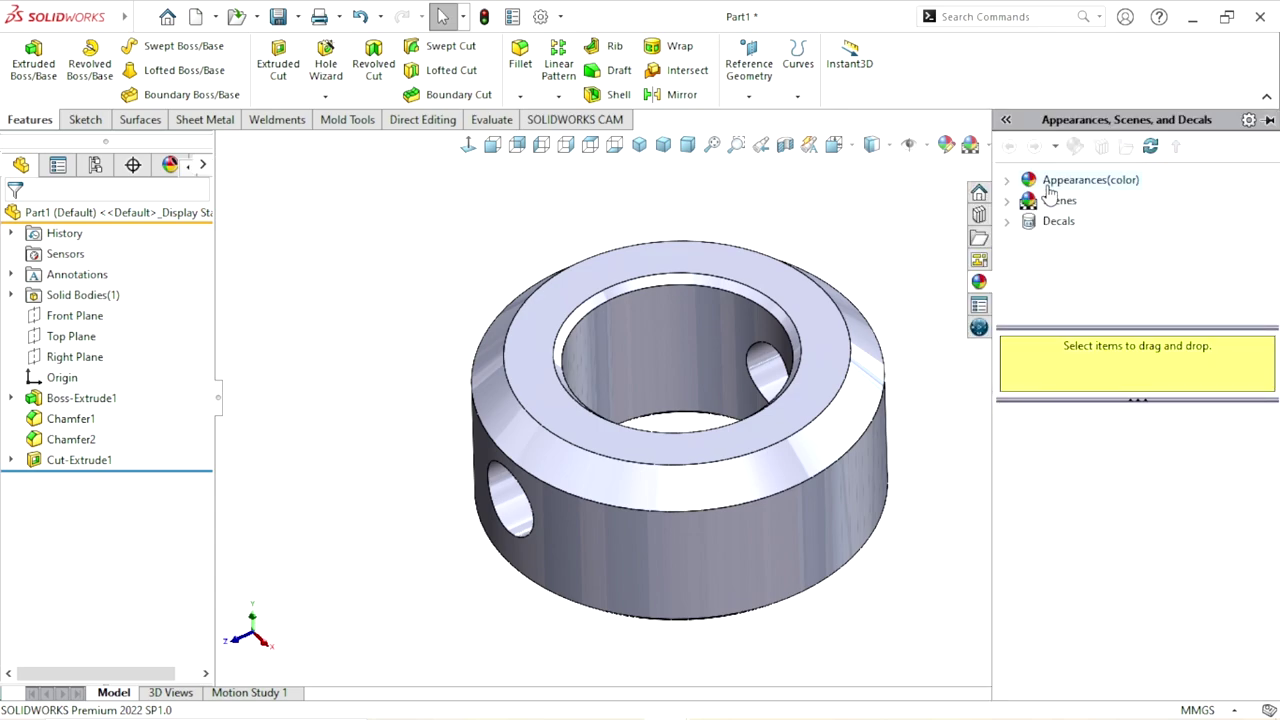
- Apply the Metal > Steel brushed steel appearance to the collar and return to the isometric view
left_click(1055, 180)
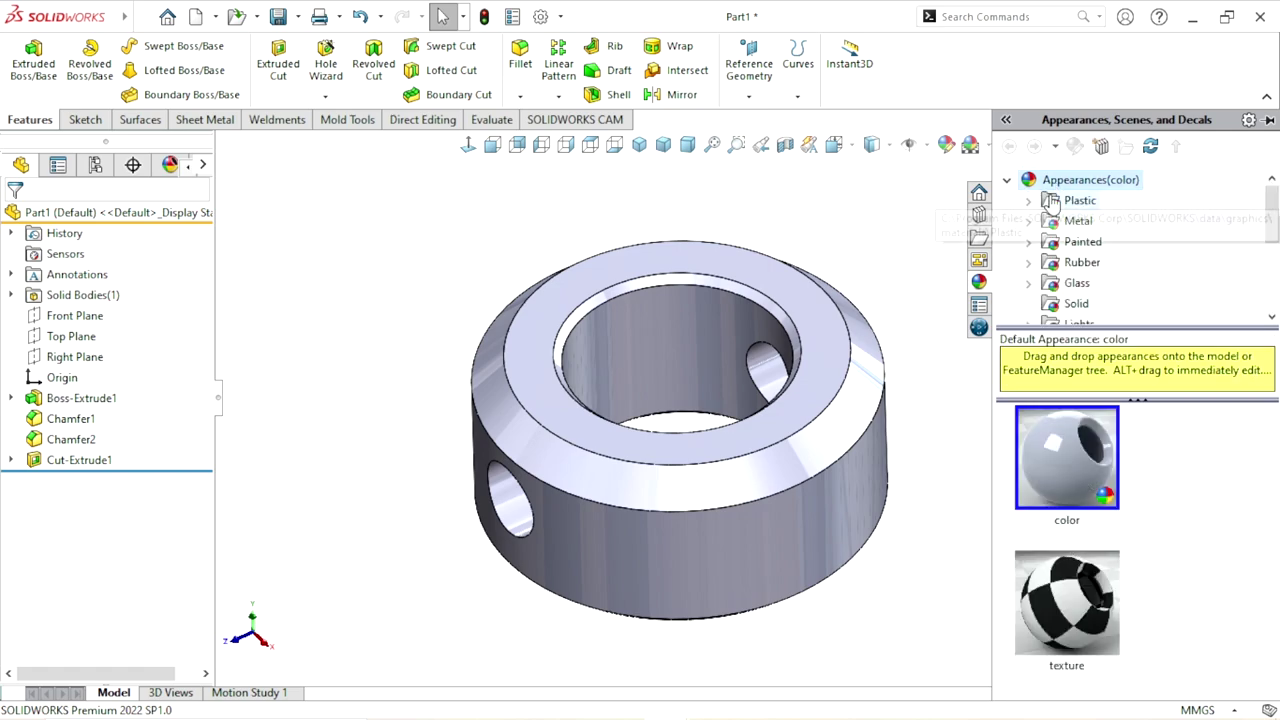
left_click(1052, 228)
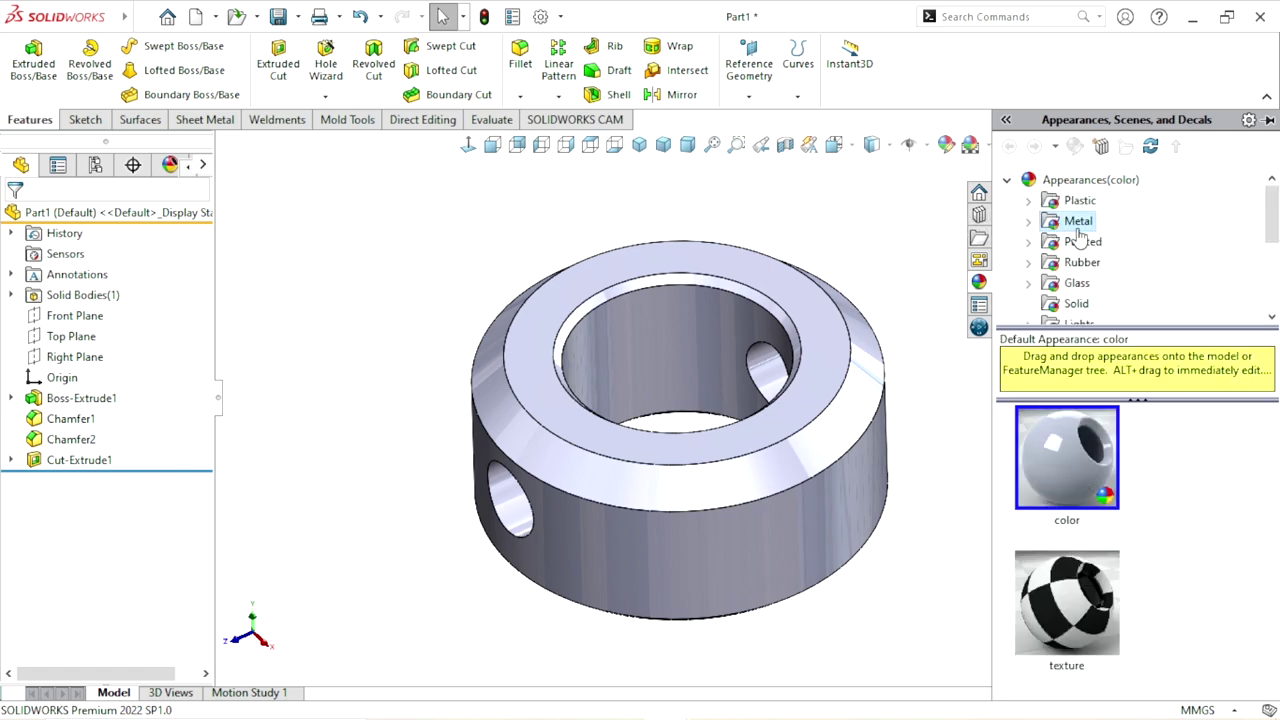
double_click(1080, 228)
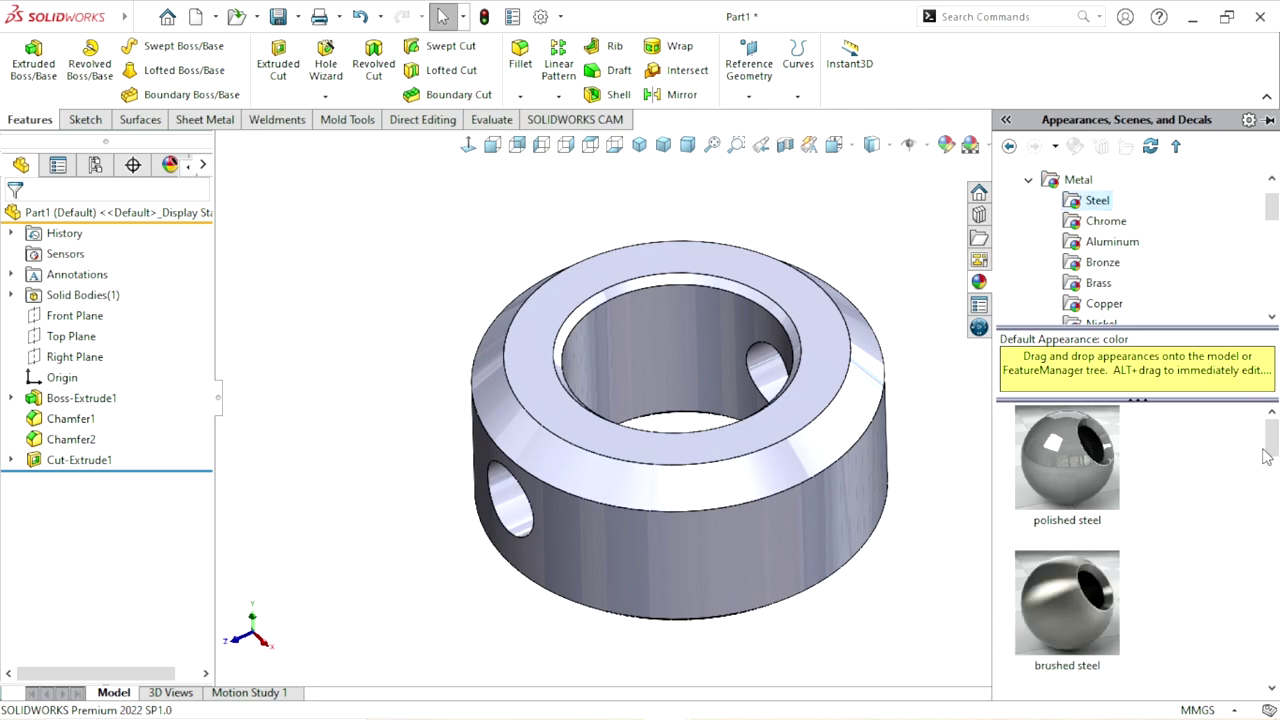
left_click_drag(1273, 442, 1275, 458)
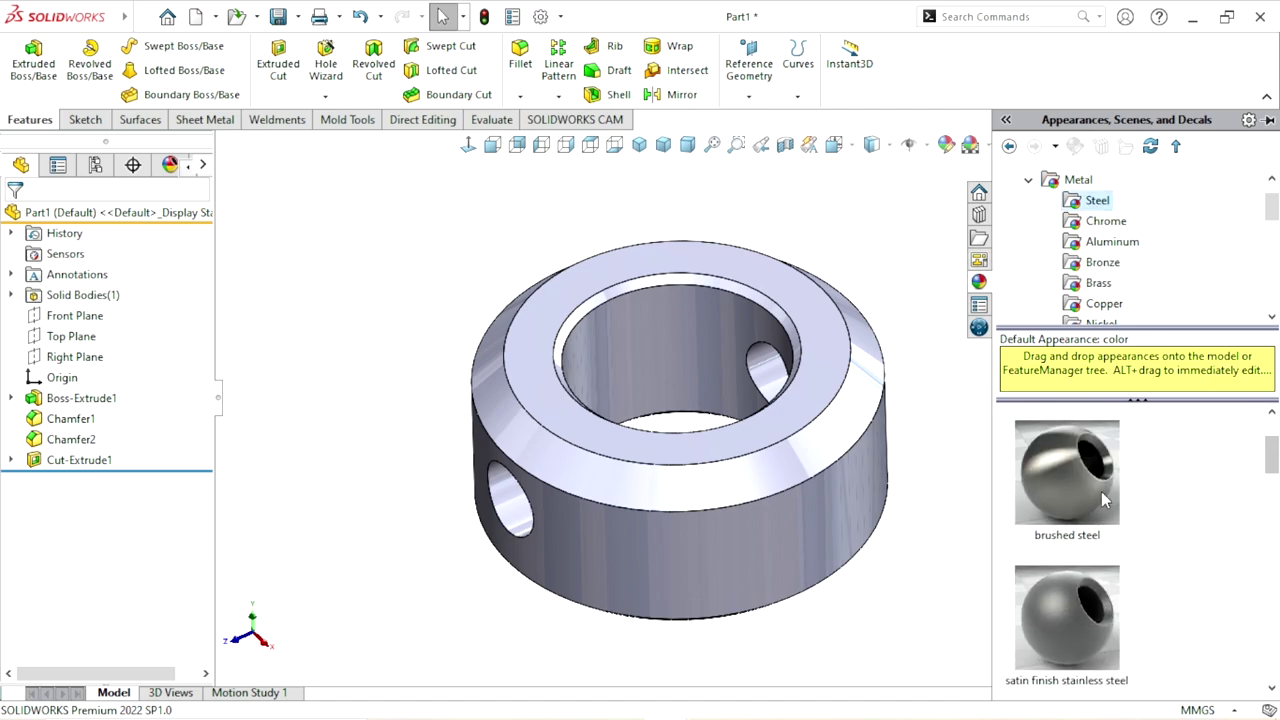
double_click(1100, 495)
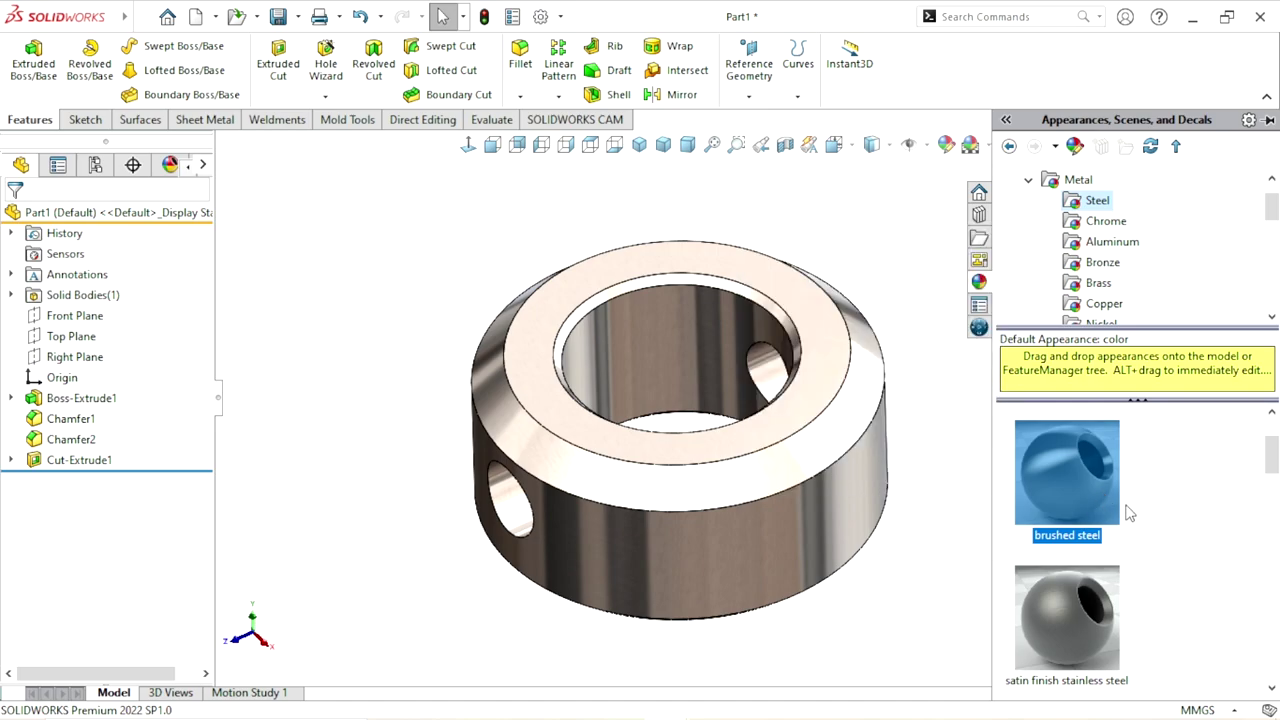
mouse_move(871, 594)
middle_mouse_down()
mouse_move(814, 491)
mouse_move(914, 529)
mouse_move(797, 505)
mouse_move(608, 337)
middle_mouse_up()
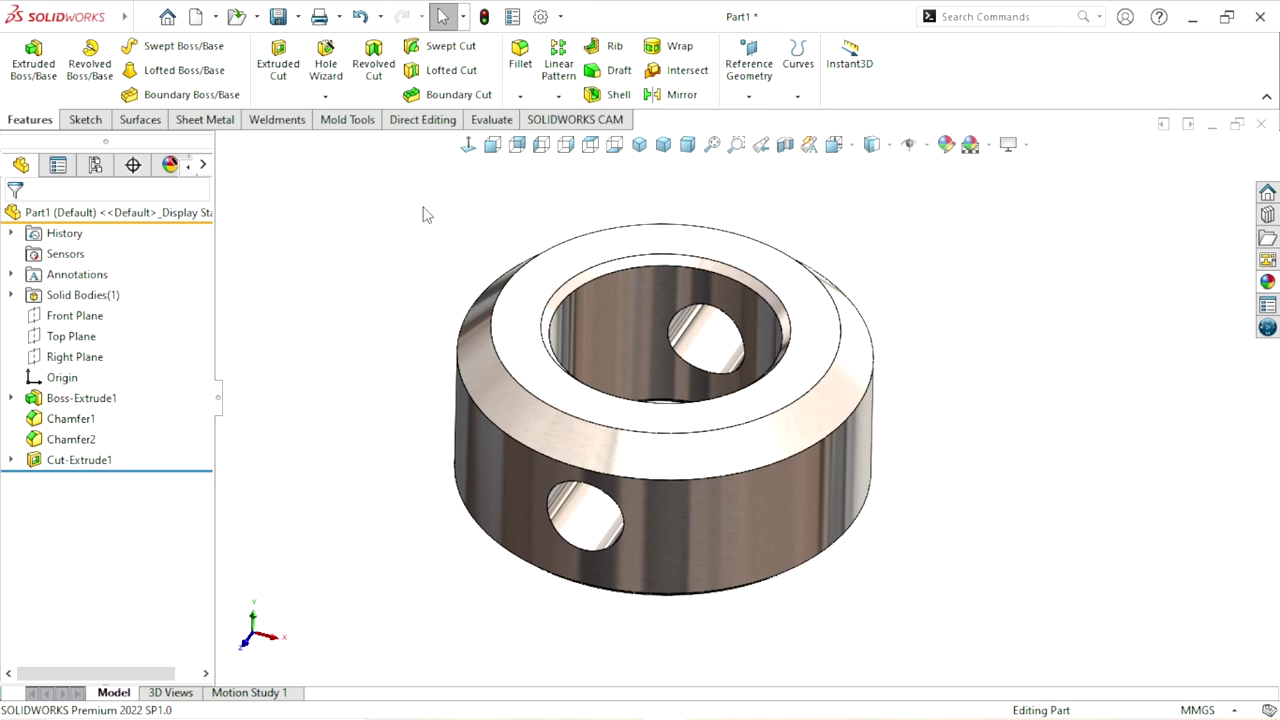
left_click(639, 144)
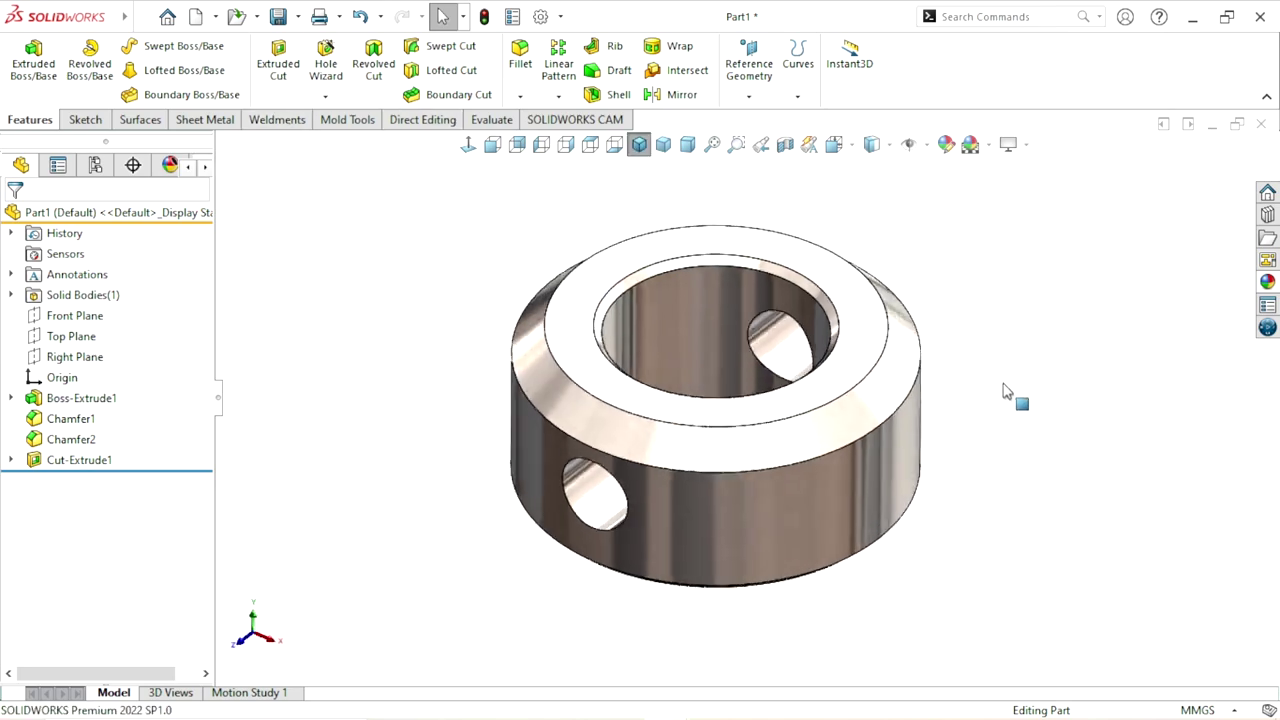
scroll(762, 422, "down", 2)
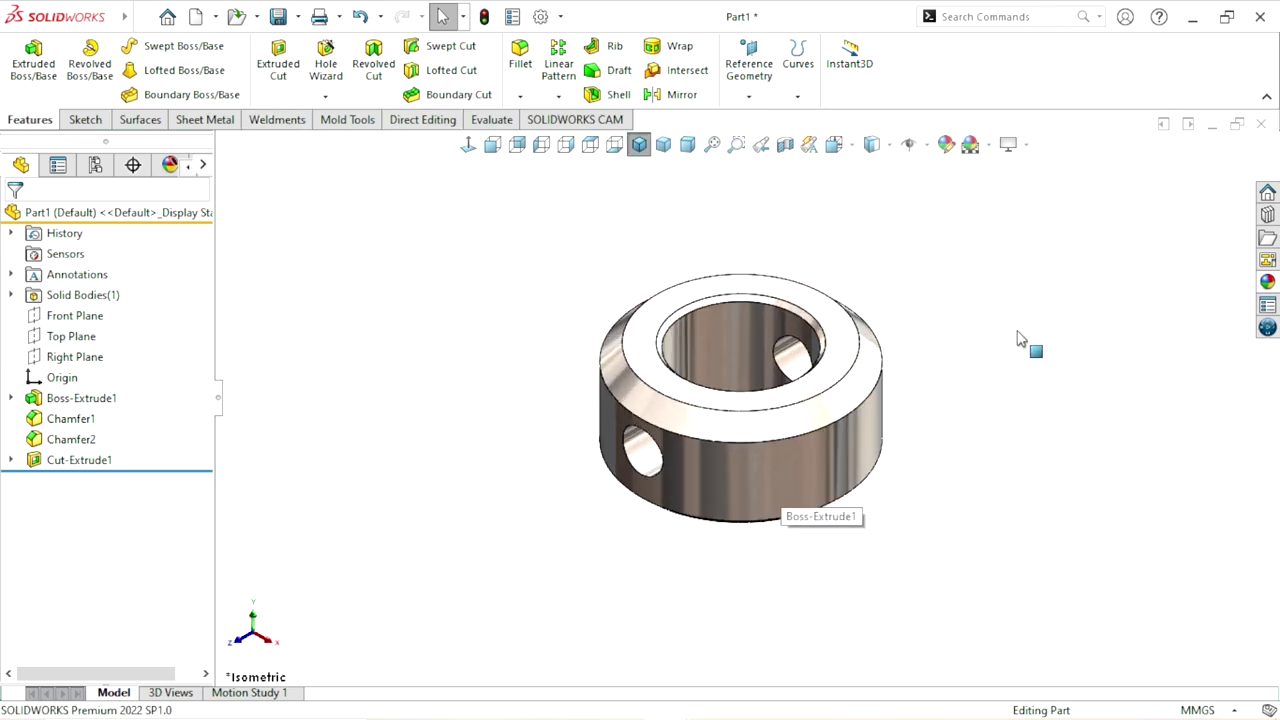
scroll(914, 443, "up", 3)
scroll(727, 368, "down", 3)
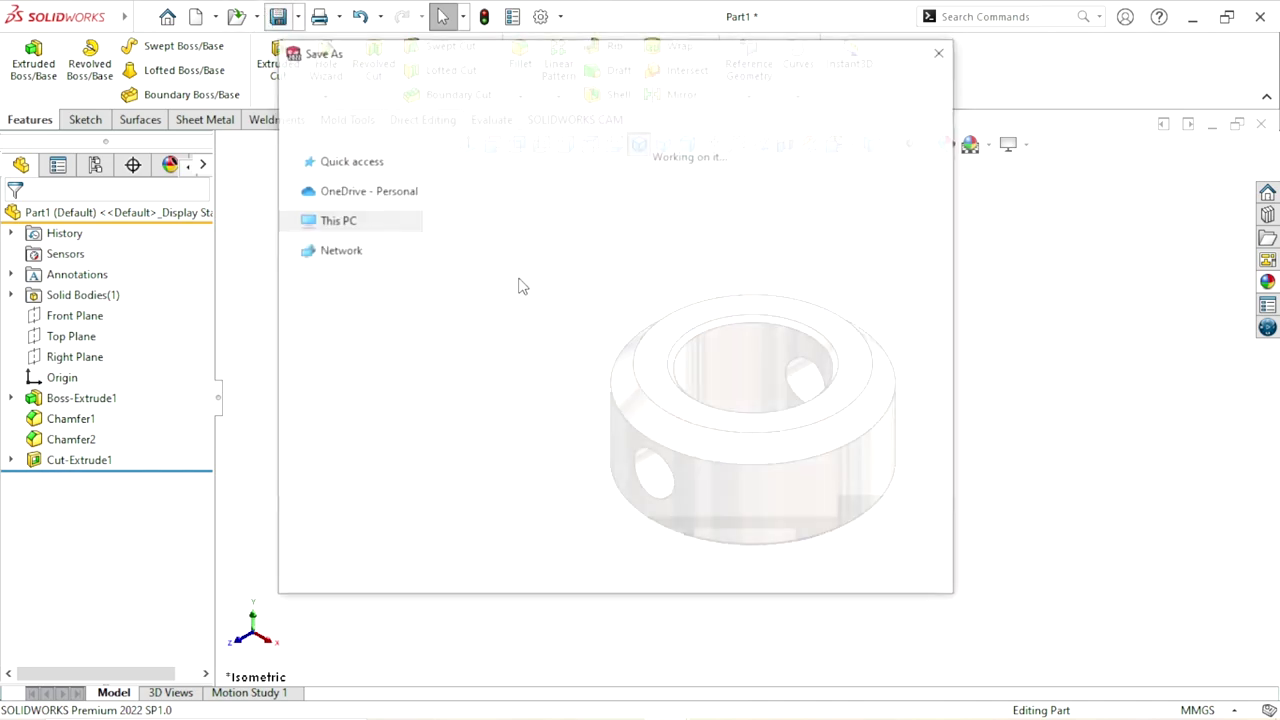
- Save the collar as SOLIDWORKS part file Part09 inside the Desktop VV folder
scroll(409, 280, "up", 3)
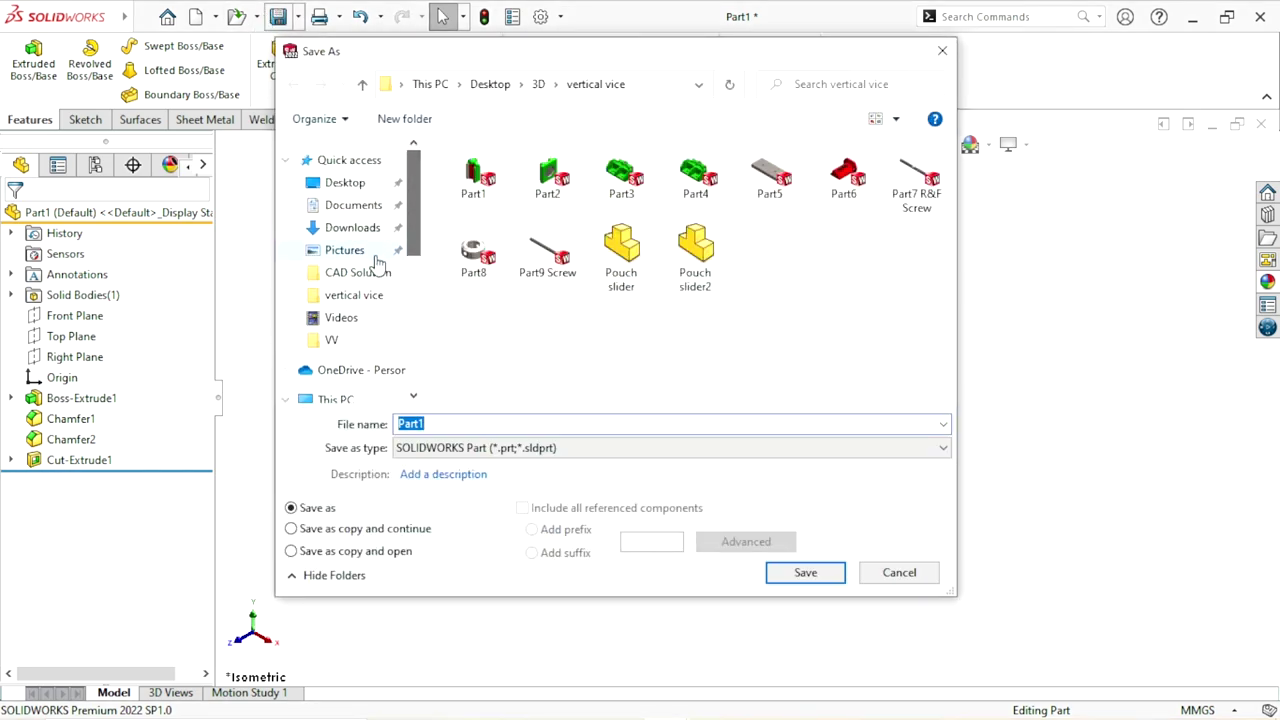
left_click(331, 339)
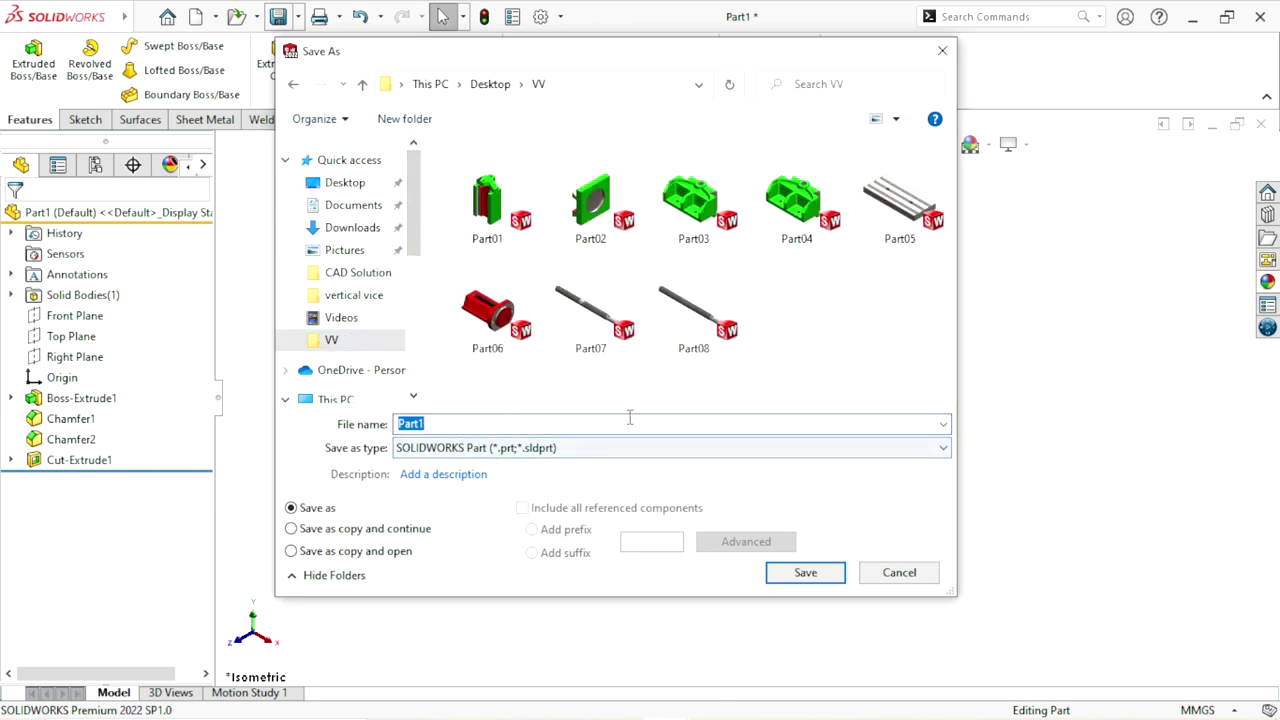
left_click(715, 346)
left_click(434, 423)
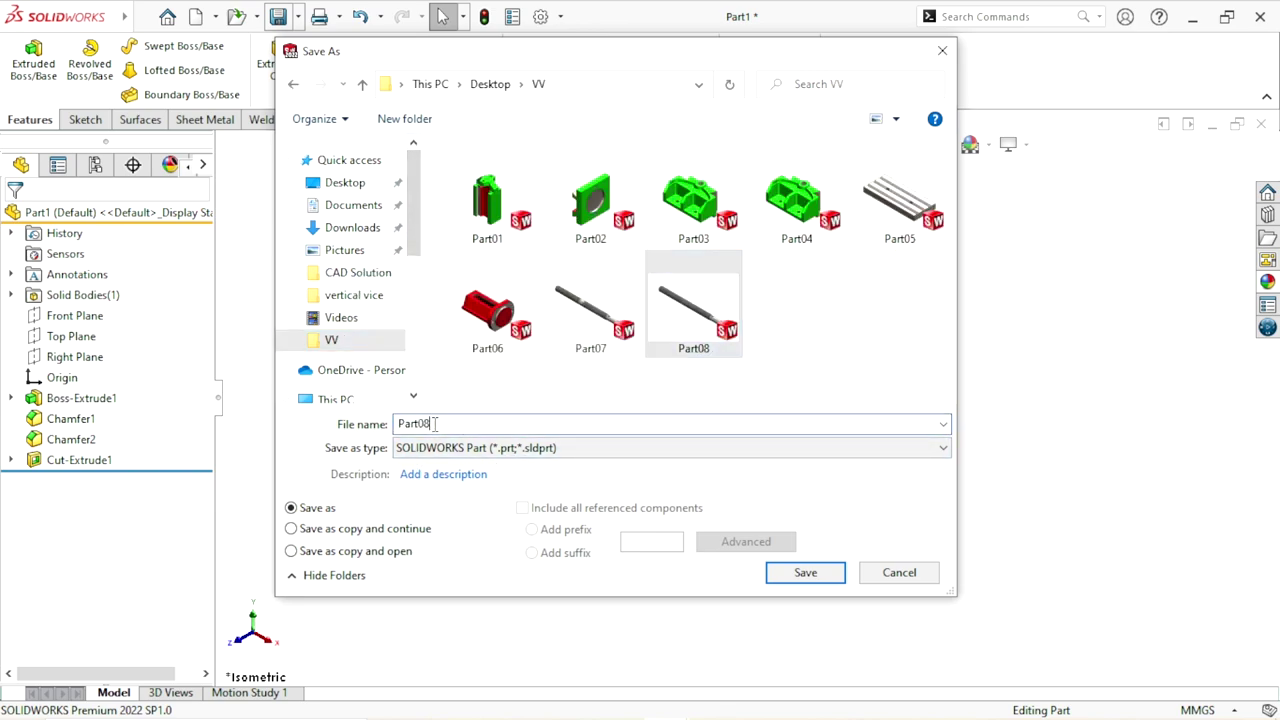
key("BackSpace")
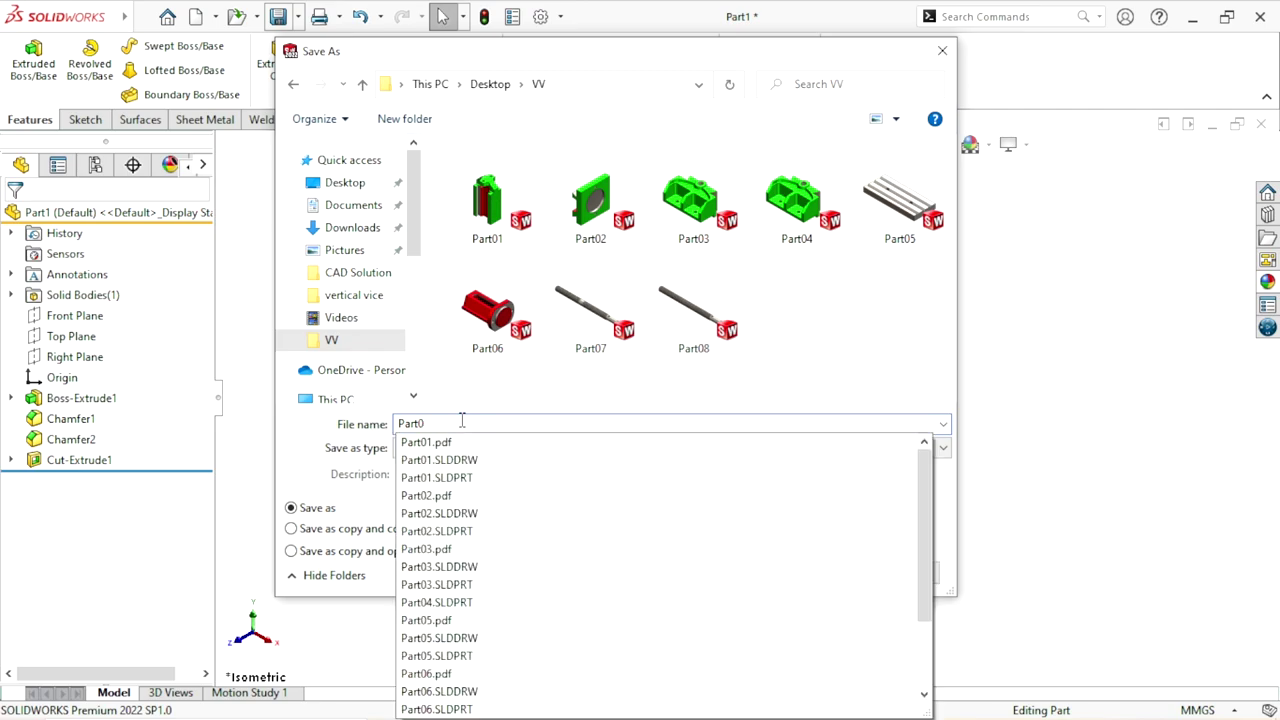
type("9")
left_click(803, 573)
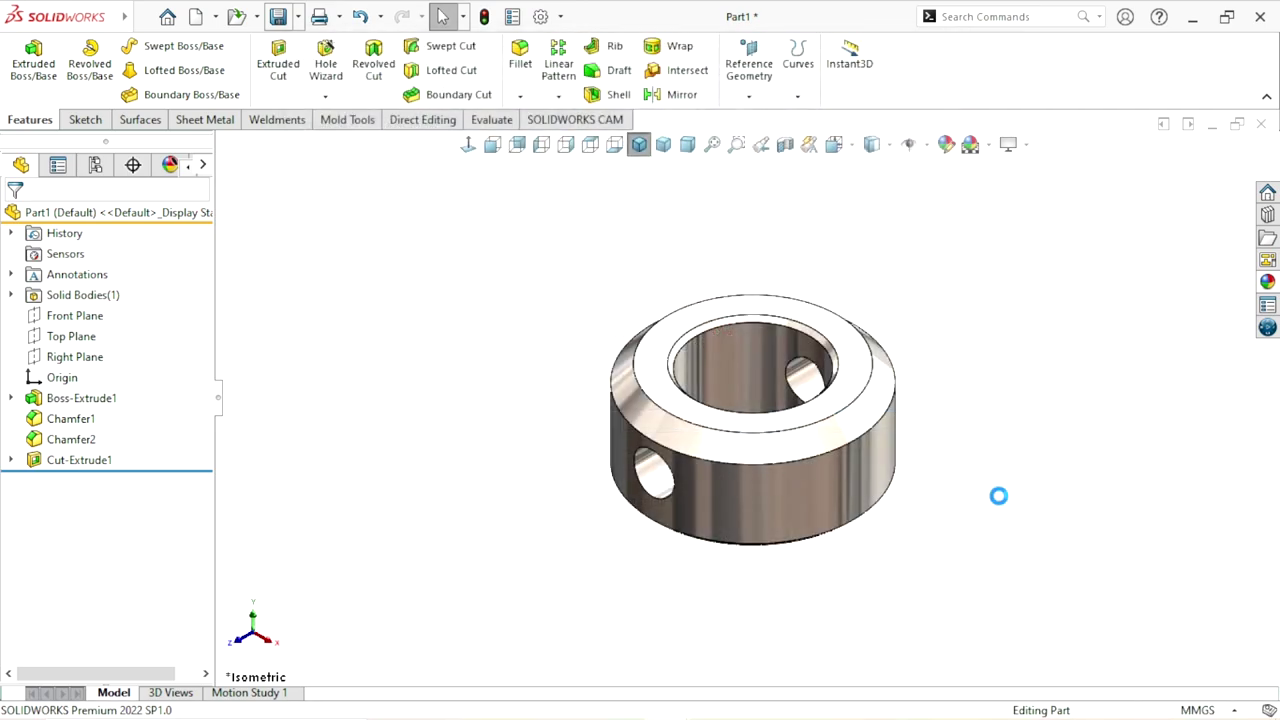
scroll(760, 460, "up", 2)
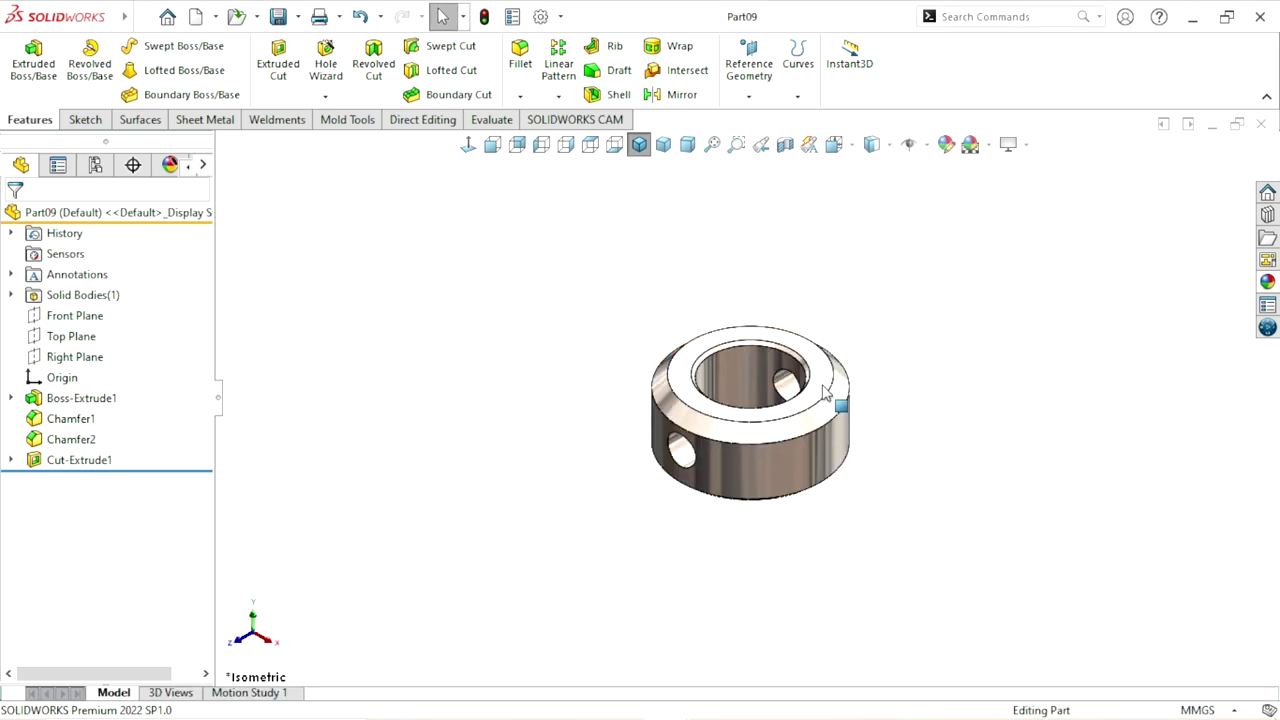
scroll(703, 420, "down", 3)
mouse_move(1009, 386)
middle_mouse_down()
mouse_move(1031, 543)
mouse_move(960, 409)
mouse_move(960, 528)
middle_mouse_up()
scroll(960, 528, "up", 4)
scroll(513, 456, "down", 5)
middle_click_drag(513, 456, 540, 520)
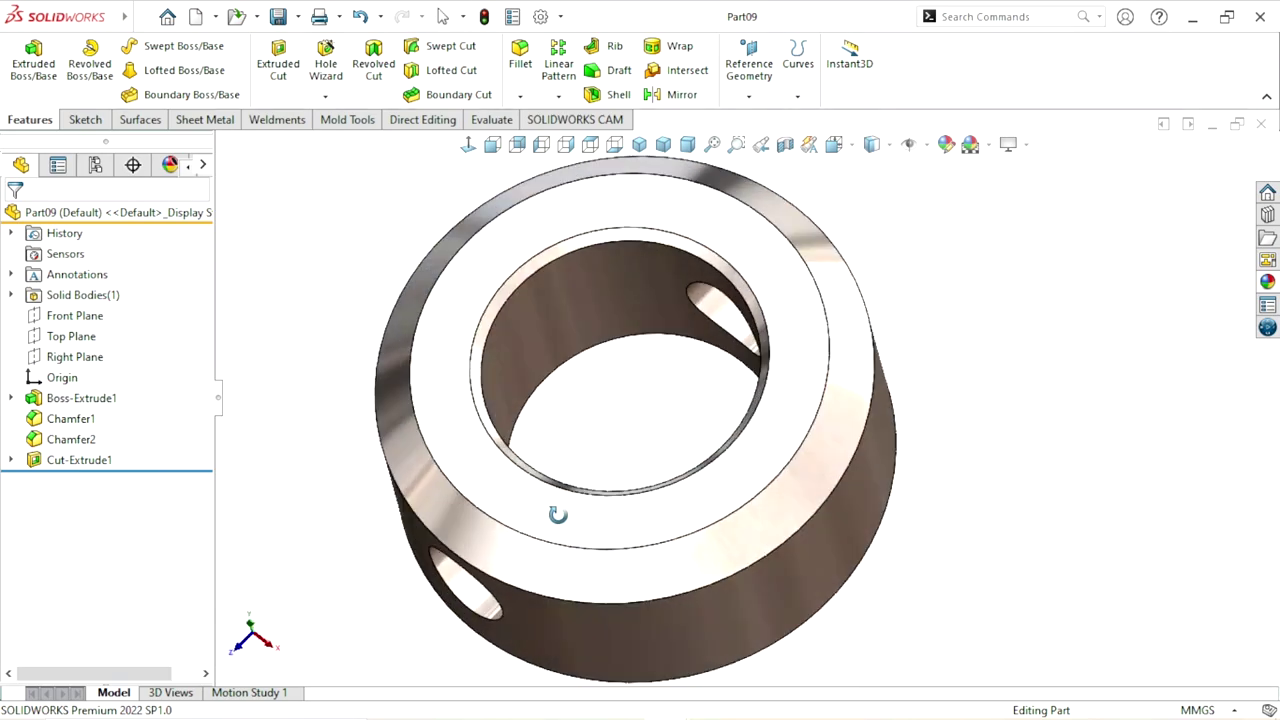
scroll(545, 528, "up", 4)
scroll(663, 420, "down", 3)
scroll(663, 420, "down", 1)
scroll(934, 429, "up", 3)
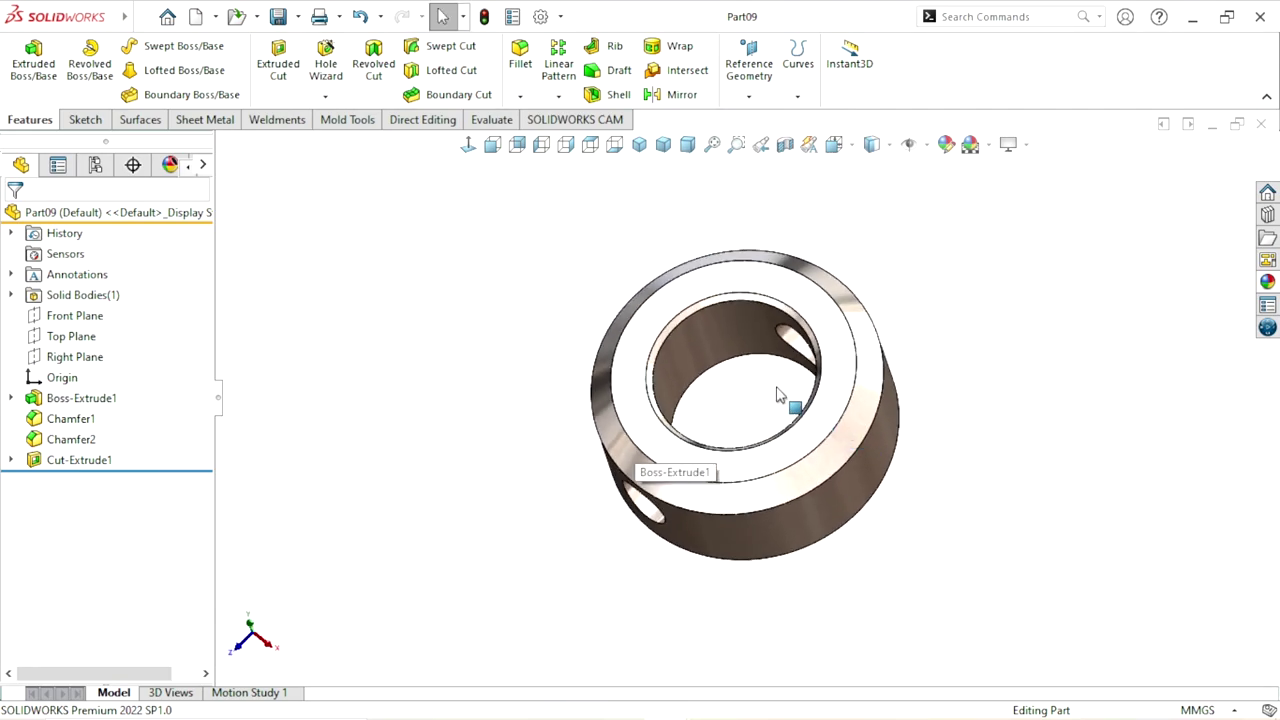
scroll(990, 392, "down", 3)
middle_click_drag(1037, 386, 986, 371)
scroll(757, 409, "up", 2)
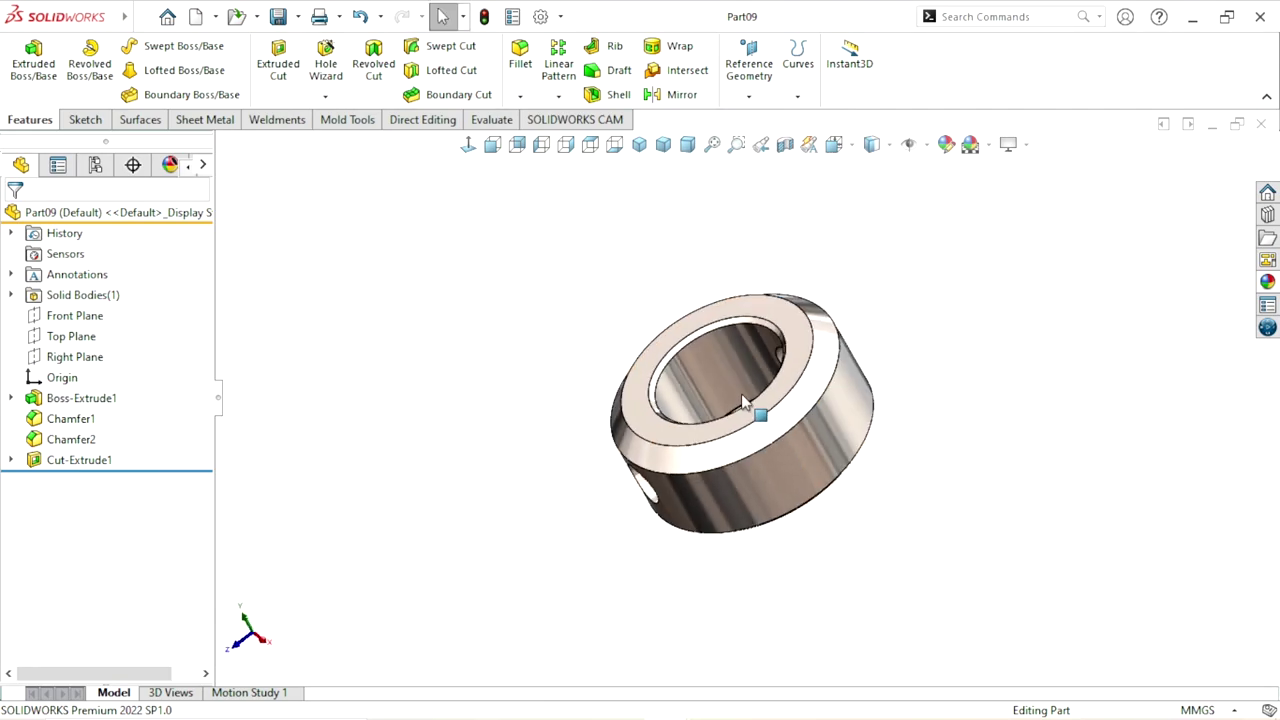
scroll(986, 434, "down", 2)
middle_click_drag(986, 434, 1035, 483)
scroll(1035, 483, "up", 2)
scroll(1110, 463, "down", 2)
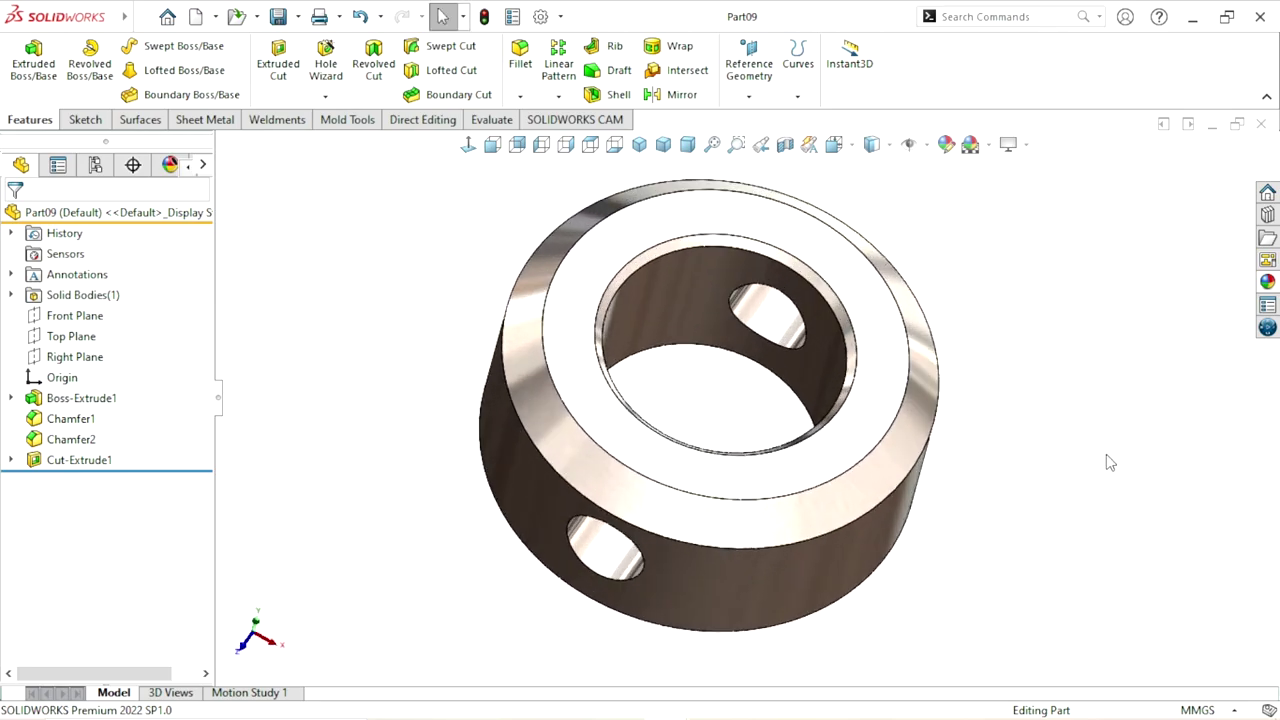